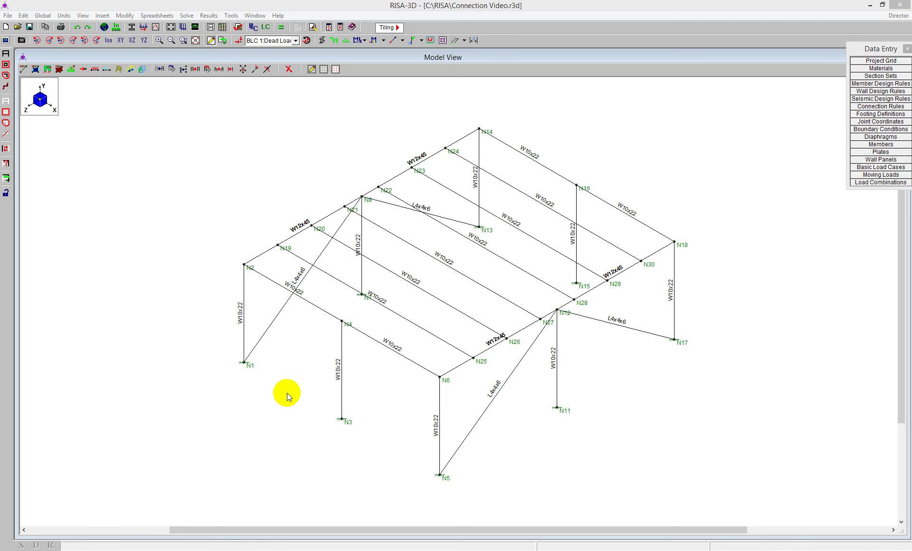
Step: Check in Global Parameters that hot rolled steel and connections both use AISC 14th (360-10): ASD
click(105, 27)
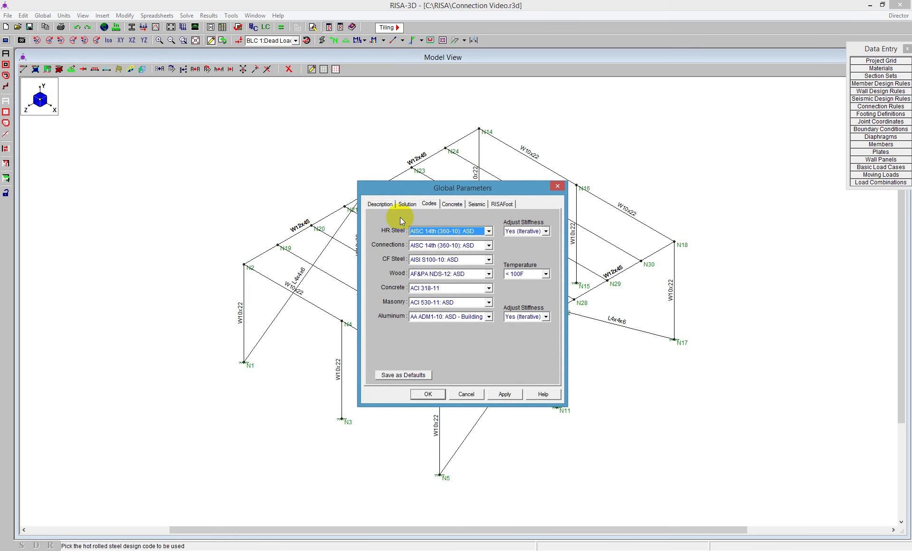
click(429, 204)
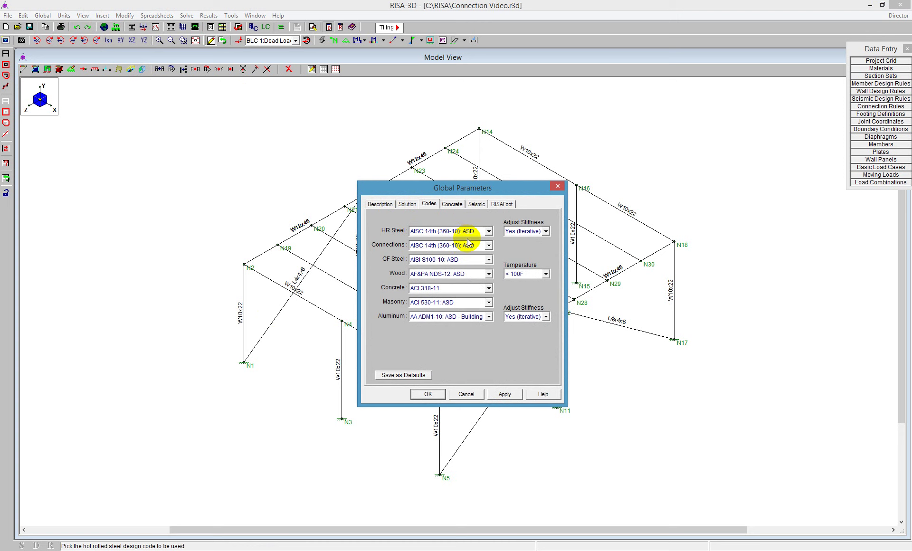
Step: Close Global Parameters and review the Design tab of the Load Combinations spreadsheet
click(429, 395)
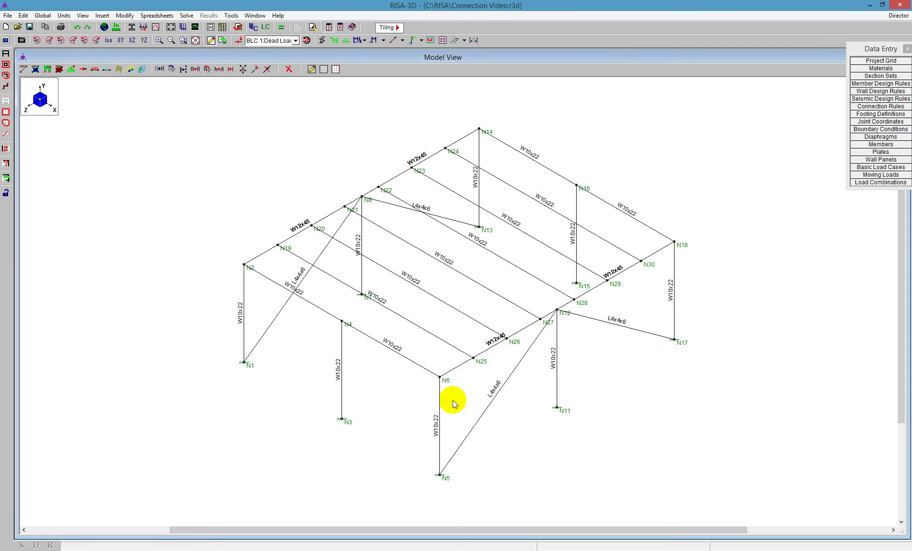
click(884, 183)
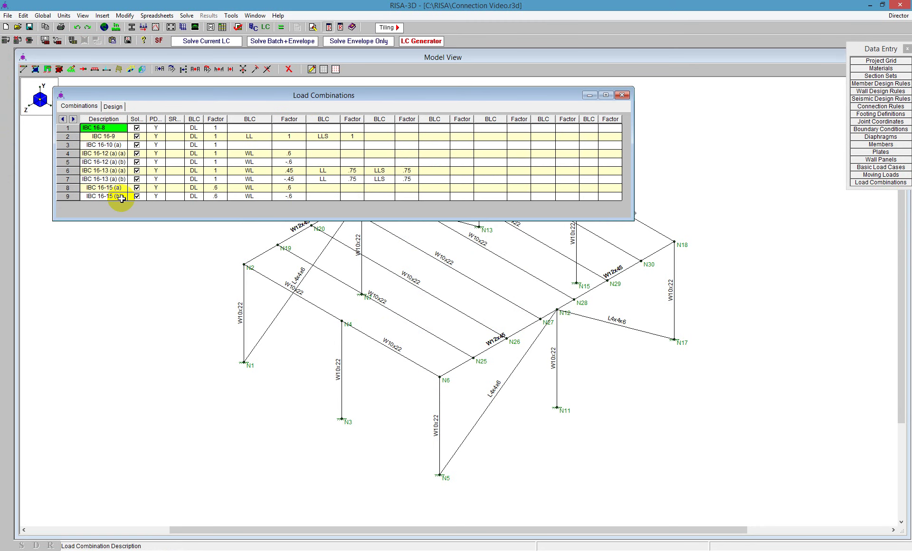
click(114, 107)
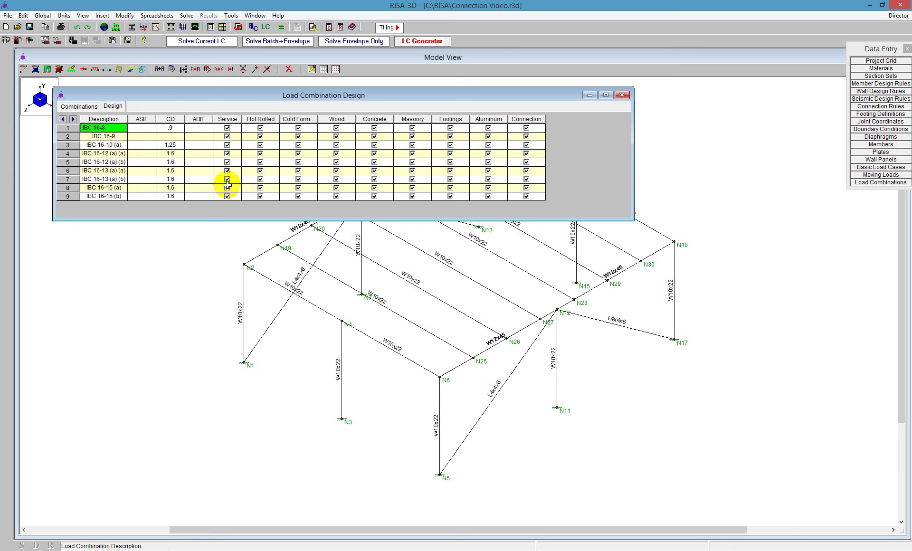
click(621, 95)
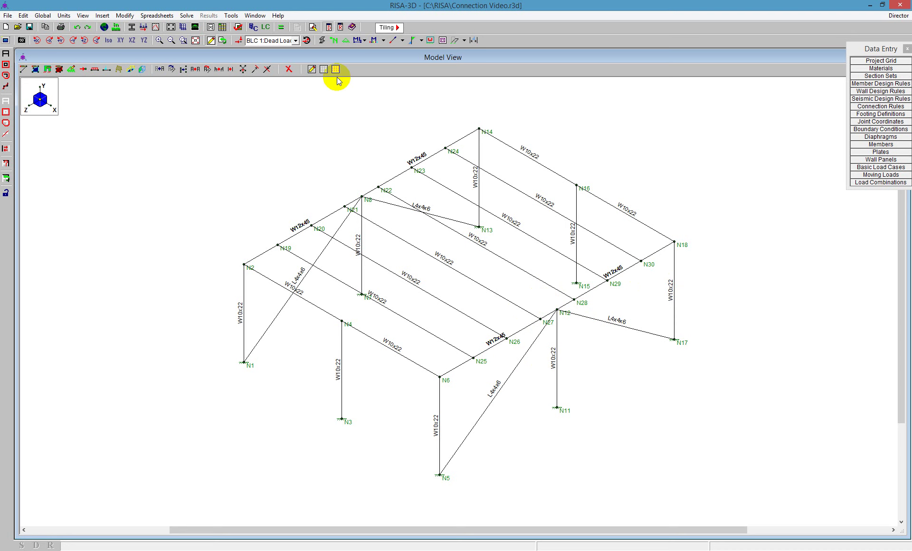
Step: Show only pinned member ends and rename rule CR11 to Direct Weld, keeping its Direct Weld Moment type
click(402, 40)
click(409, 74)
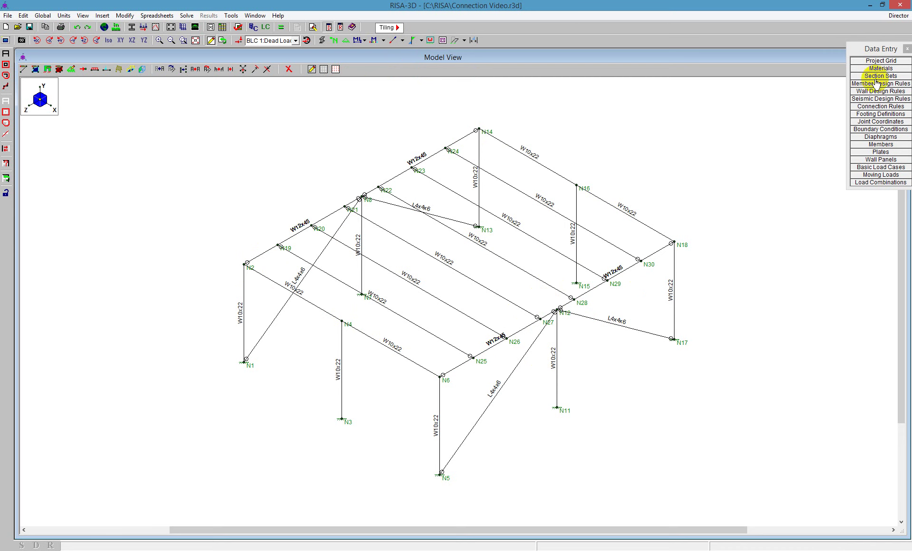
click(884, 109)
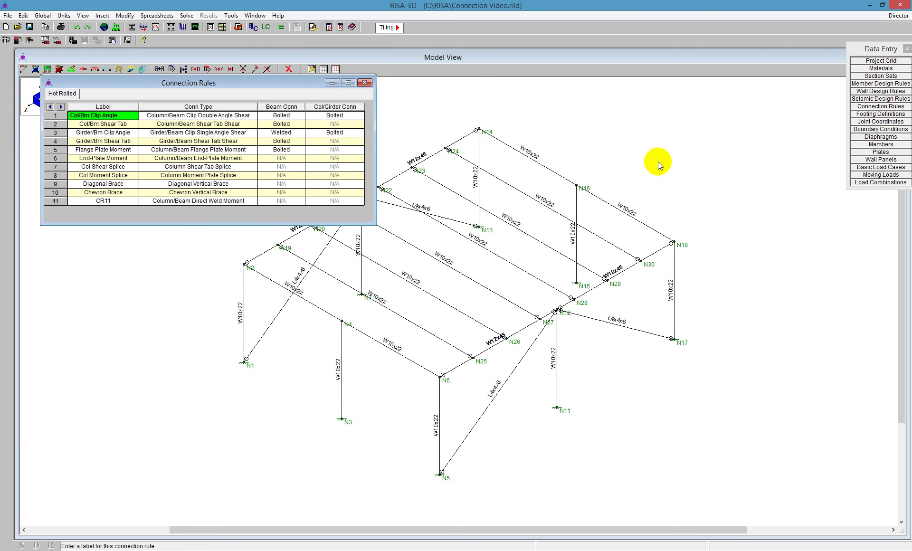
drag(92, 115, 117, 116)
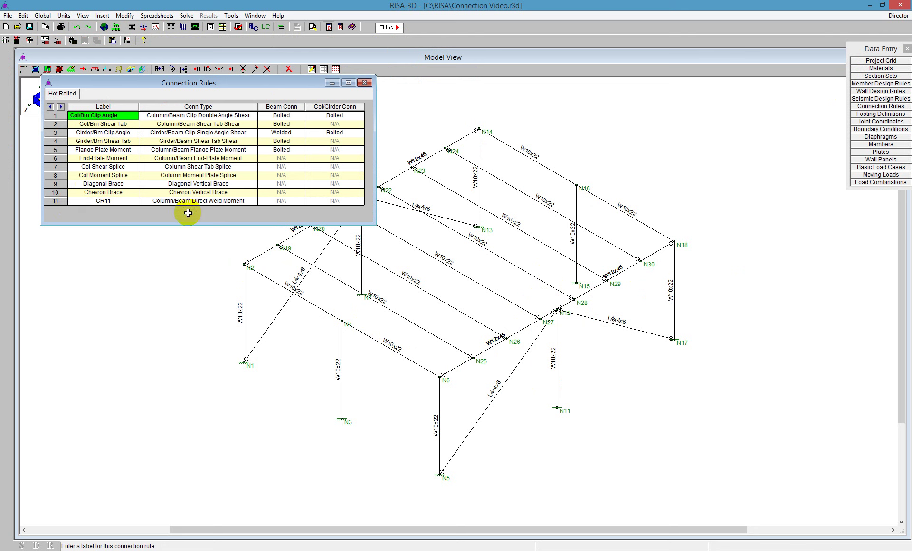
click(106, 200)
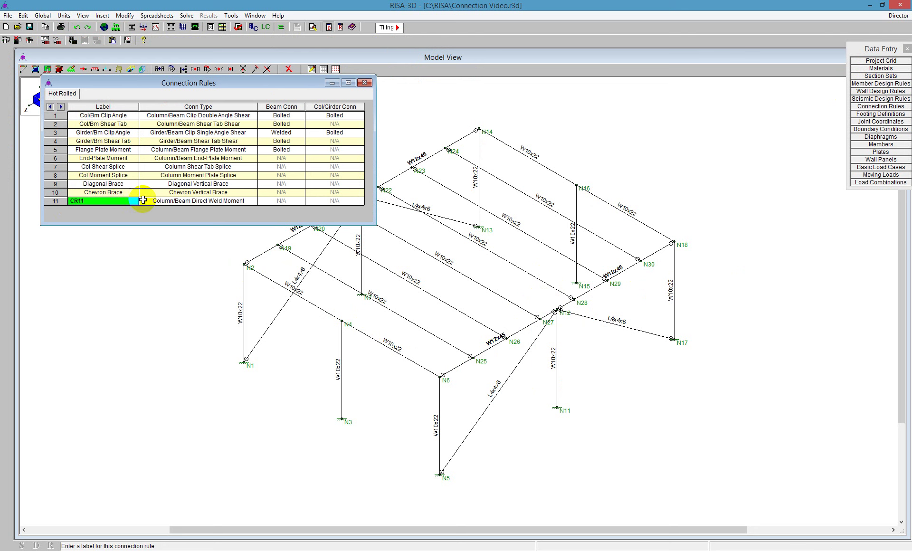
click(117, 200)
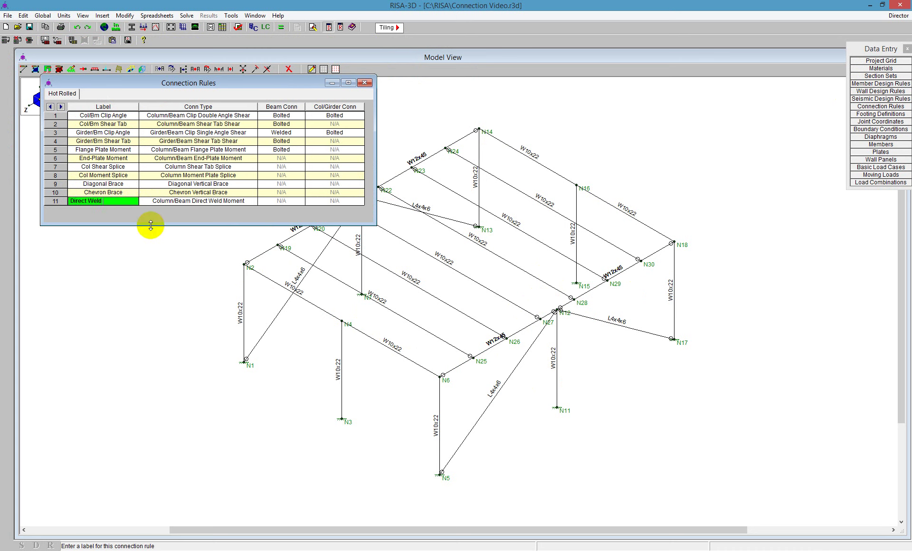
click(212, 204)
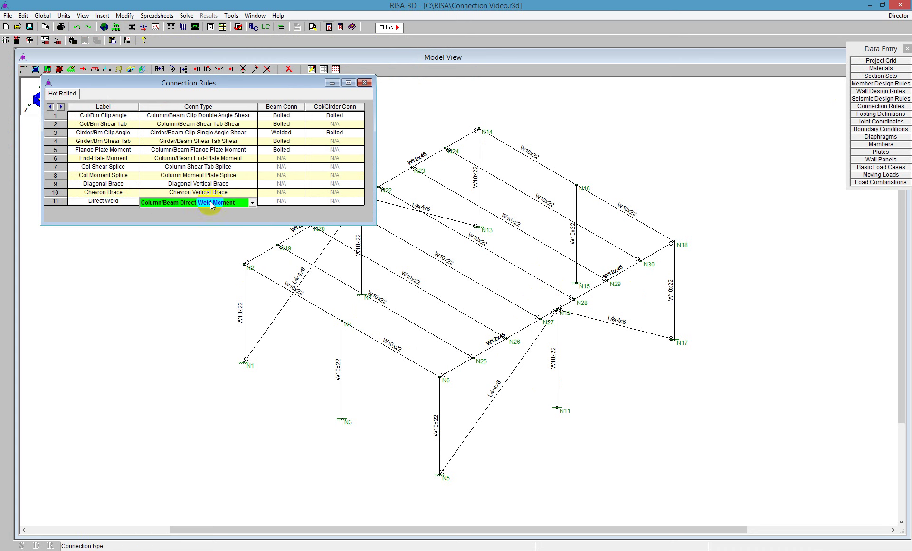
click(240, 203)
click(240, 212)
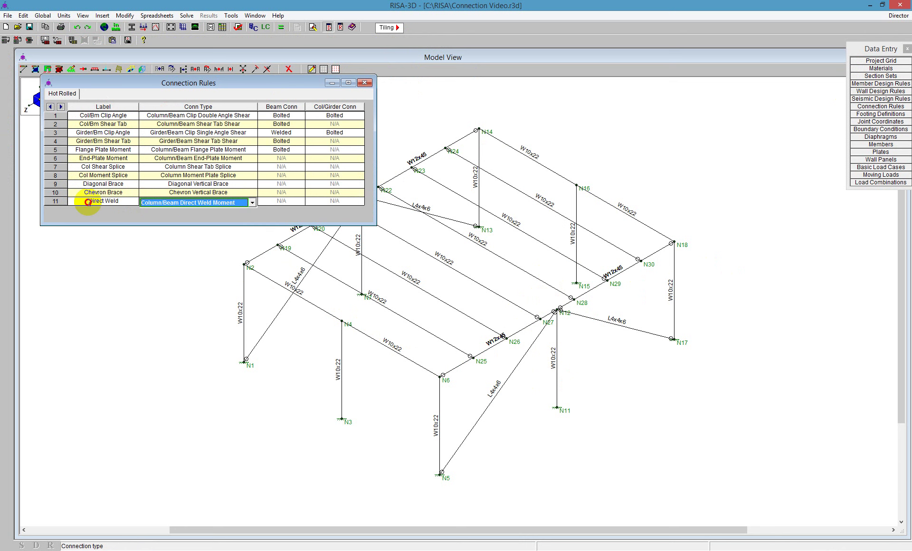
Step: Browse the connection type choices for rule CR12 and leave it unchanged
click(88, 212)
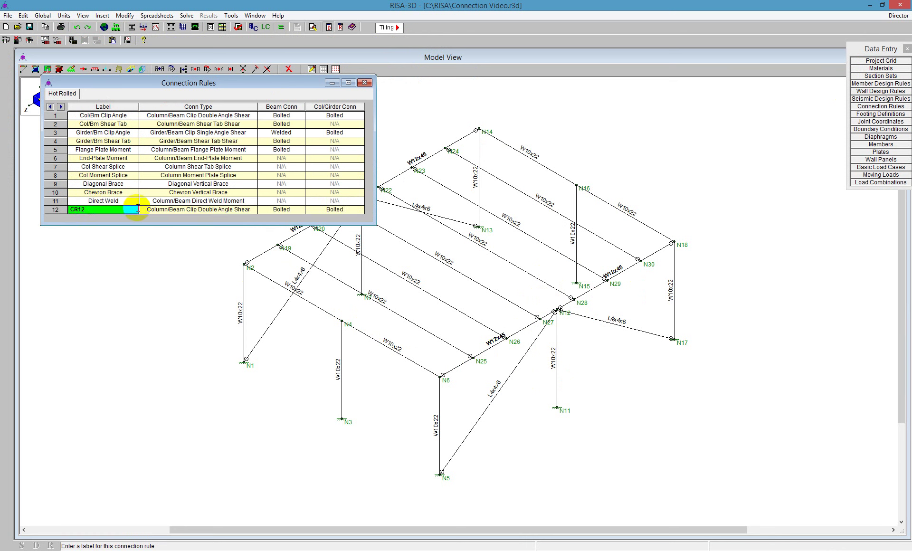
click(164, 211)
click(253, 212)
drag(251, 238, 251, 272)
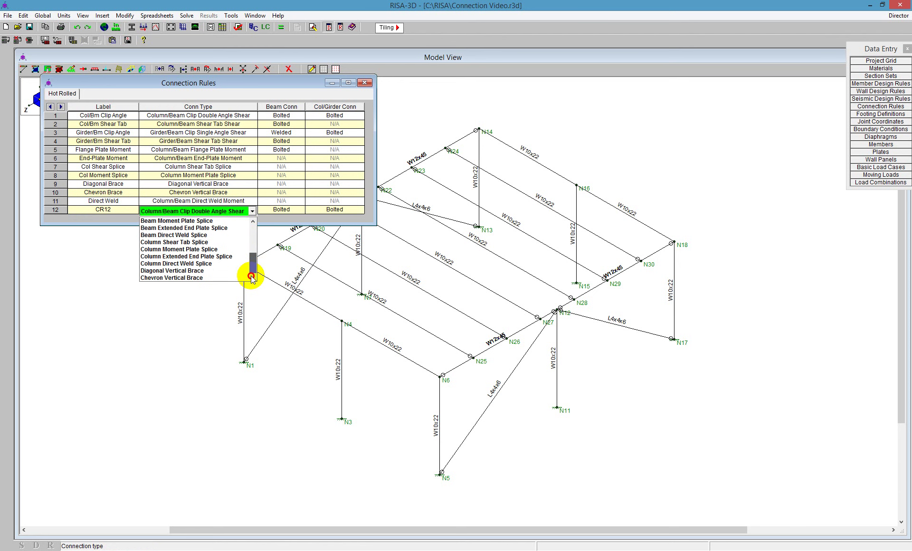
drag(251, 275, 264, 225)
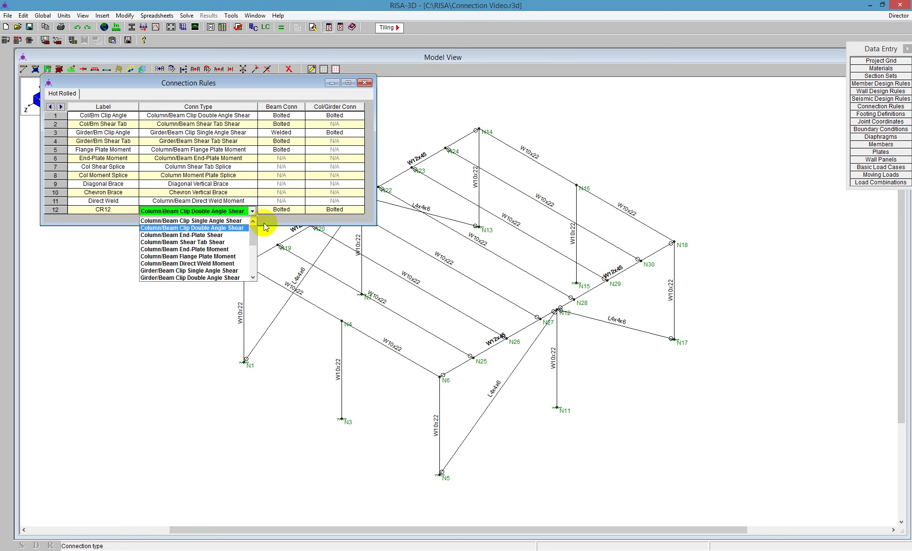
click(323, 161)
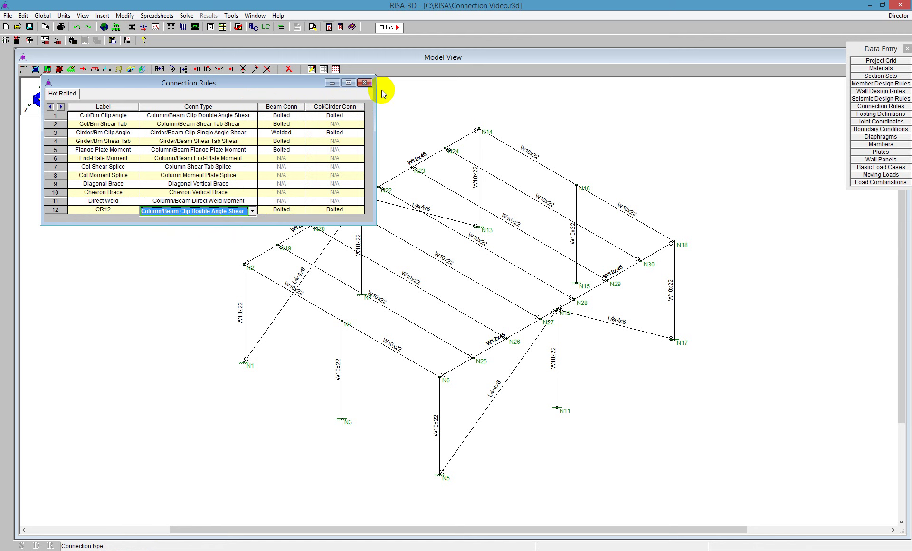
Step: Close Connection Rules and bring up the end release settings of beam M4 (N2–N4)
click(364, 83)
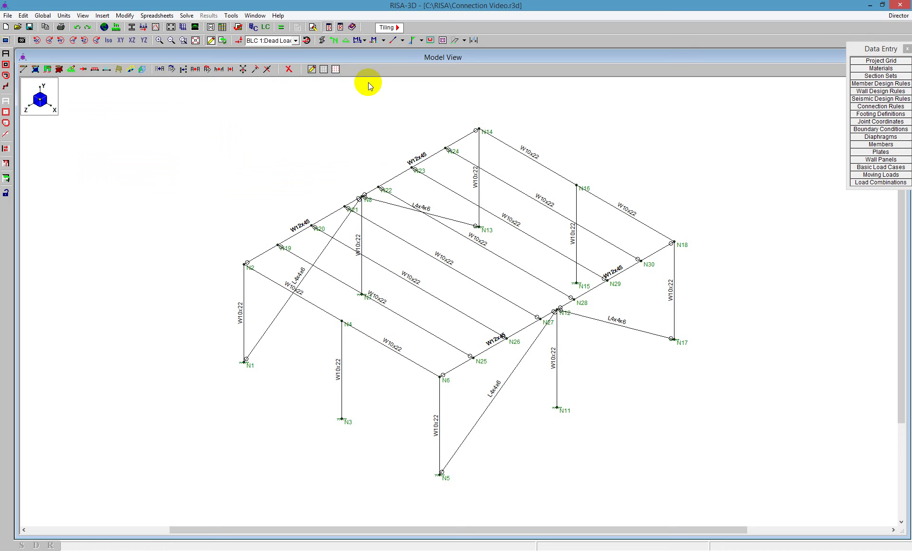
click(308, 301)
double_click(308, 304)
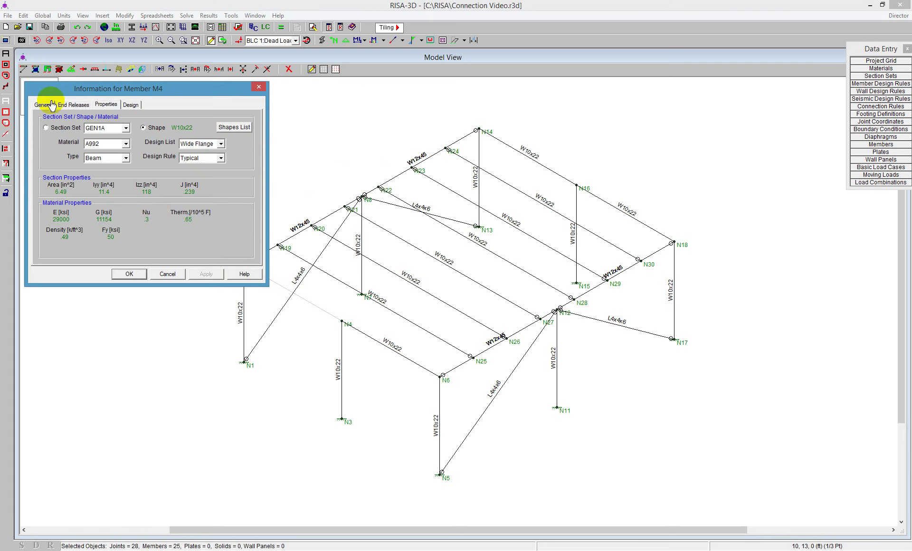
click(42, 104)
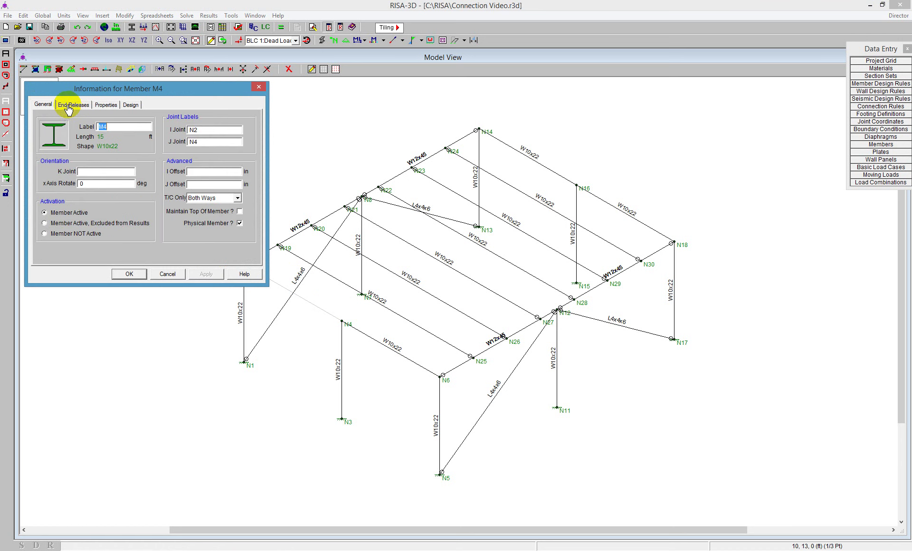
click(41, 104)
click(73, 108)
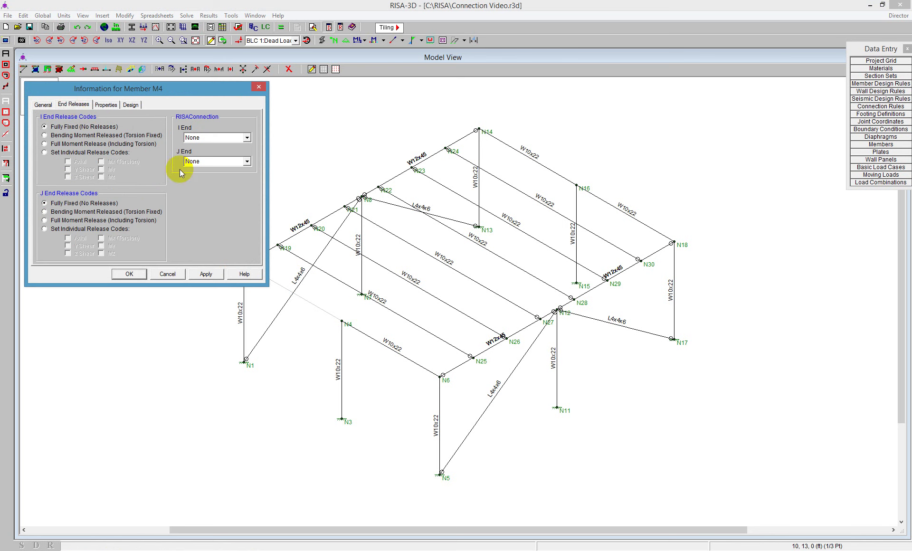
Step: Set M4's I end and J end connection rules to Direct Weld
click(191, 138)
click(193, 140)
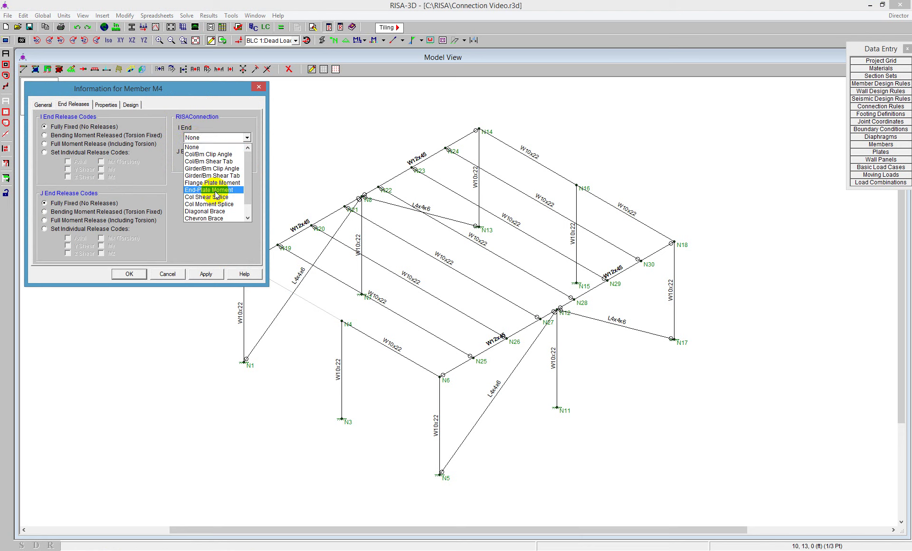
scroll(219, 206, down, 1)
click(216, 211)
click(205, 161)
click(199, 236)
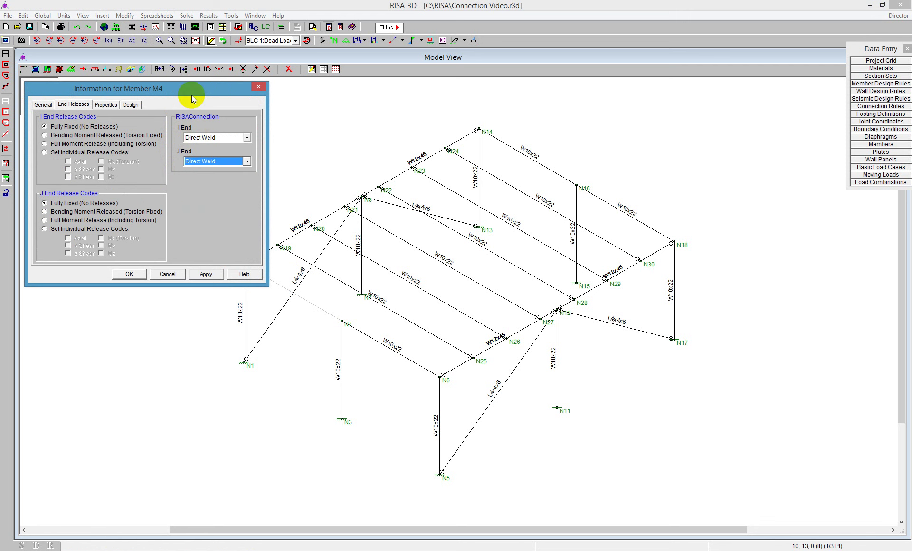
click(128, 274)
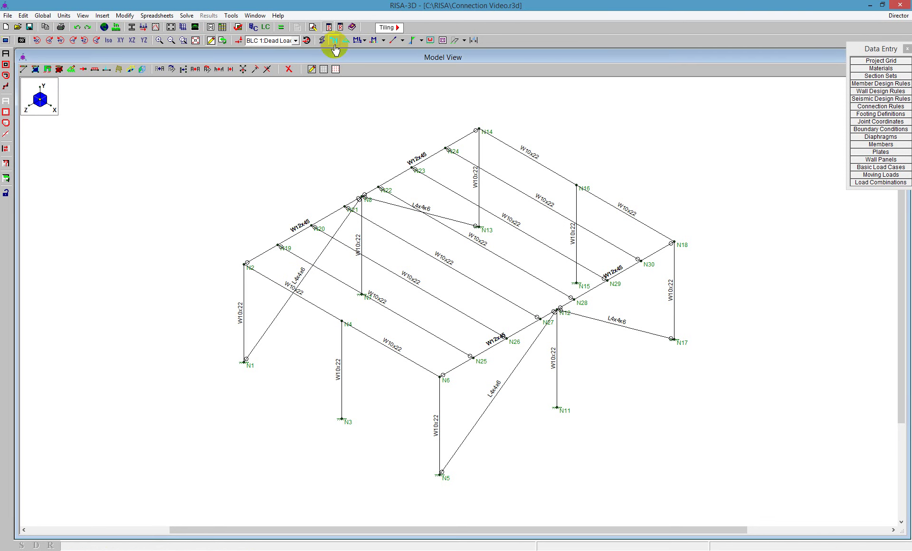
Step: Label members with their connection rules and give member M5 Direct Weld at both ends
click(403, 41)
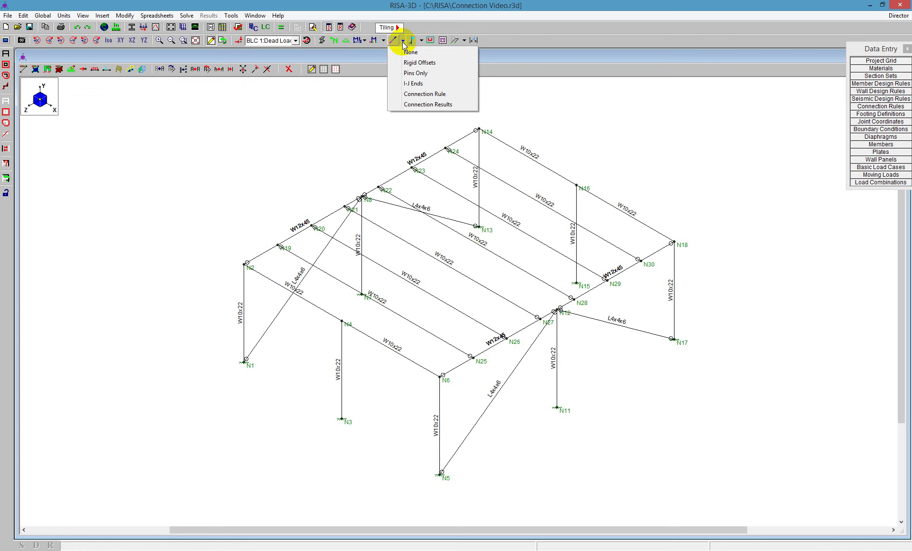
click(435, 94)
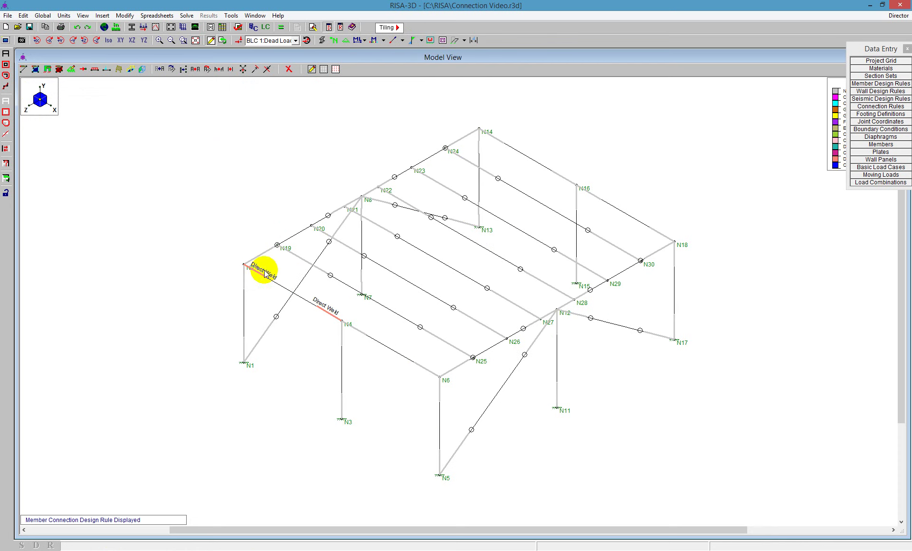
double_click(382, 347)
click(216, 137)
click(209, 211)
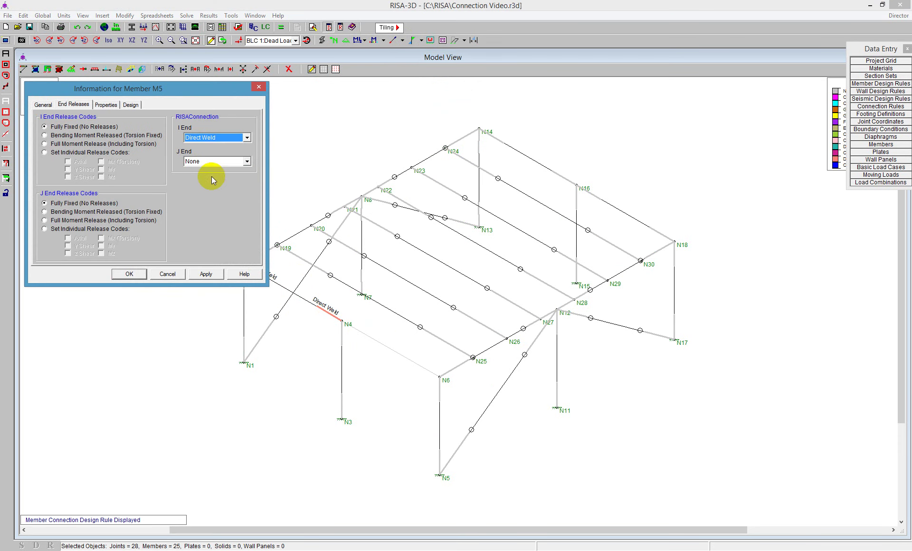
click(209, 161)
scroll(209, 227, down, 1)
click(211, 237)
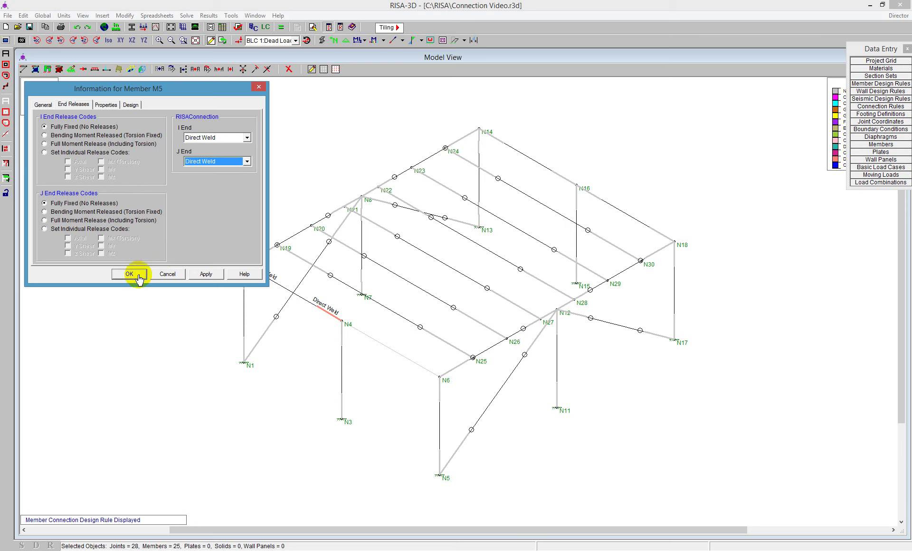
click(129, 274)
Step: Set both ends of beam M14 (N14–N16) to Direct Weld
double_click(520, 150)
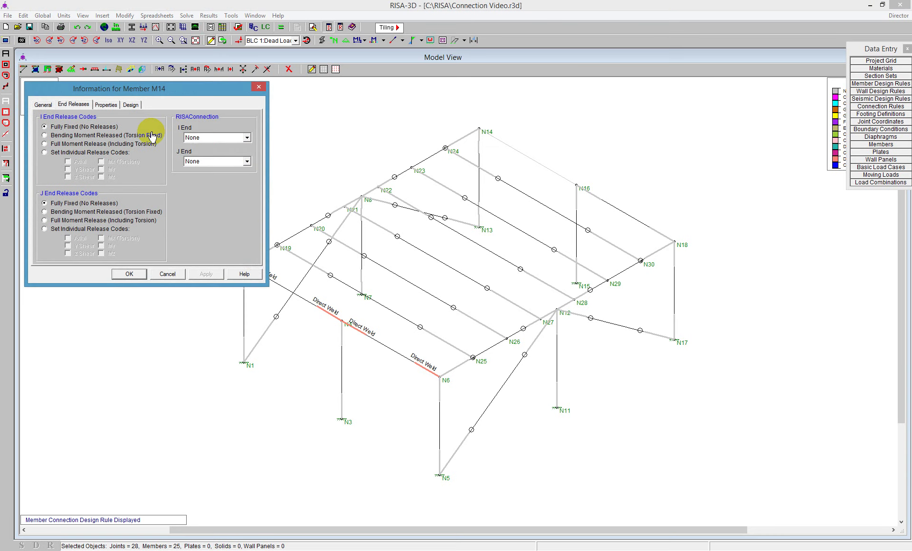
click(212, 139)
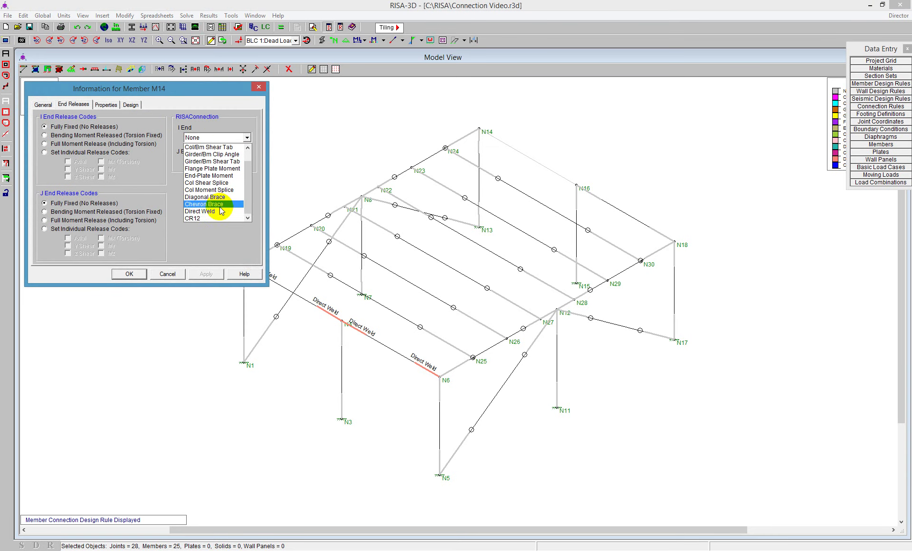
click(210, 212)
click(209, 161)
scroll(215, 228, down, 1)
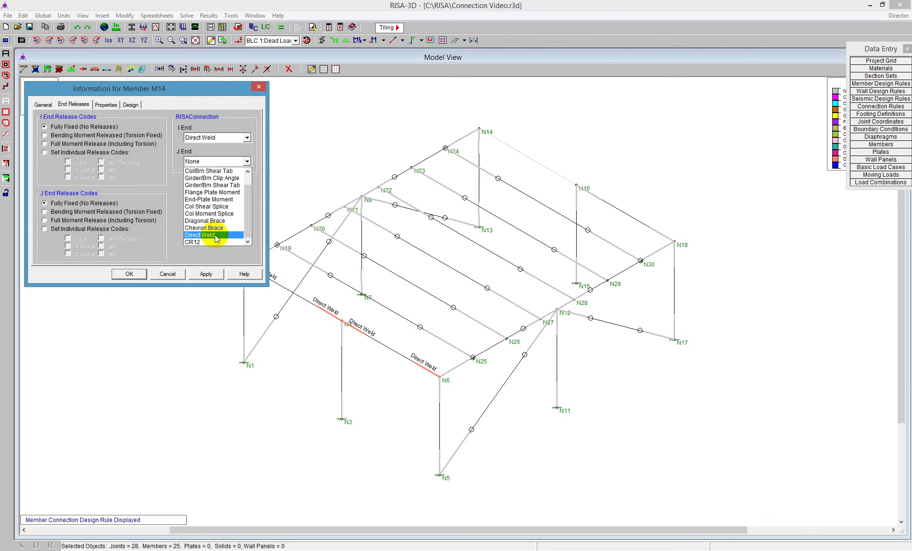
click(214, 236)
click(139, 273)
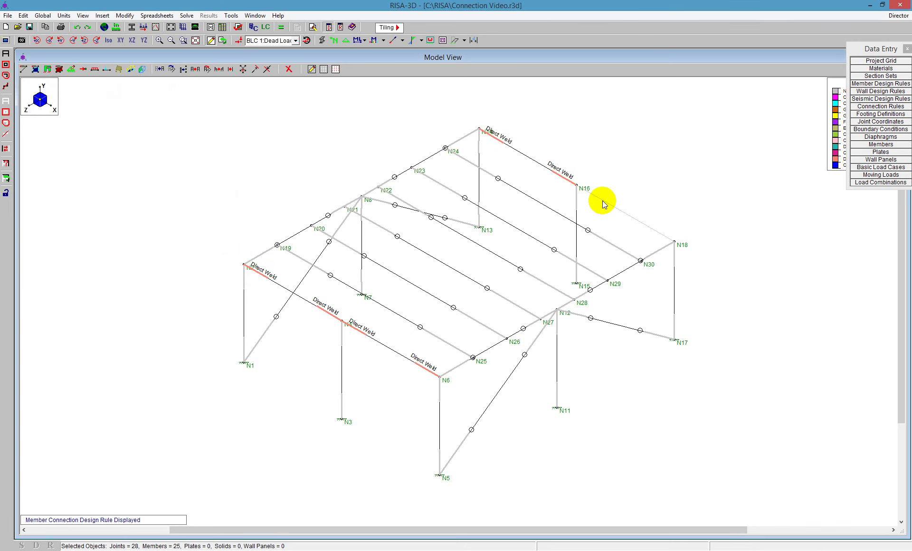
Step: Set both ends of beam M15 (N16–N18) to Direct Weld
double_click(603, 200)
click(238, 138)
scroll(213, 226, down, 1)
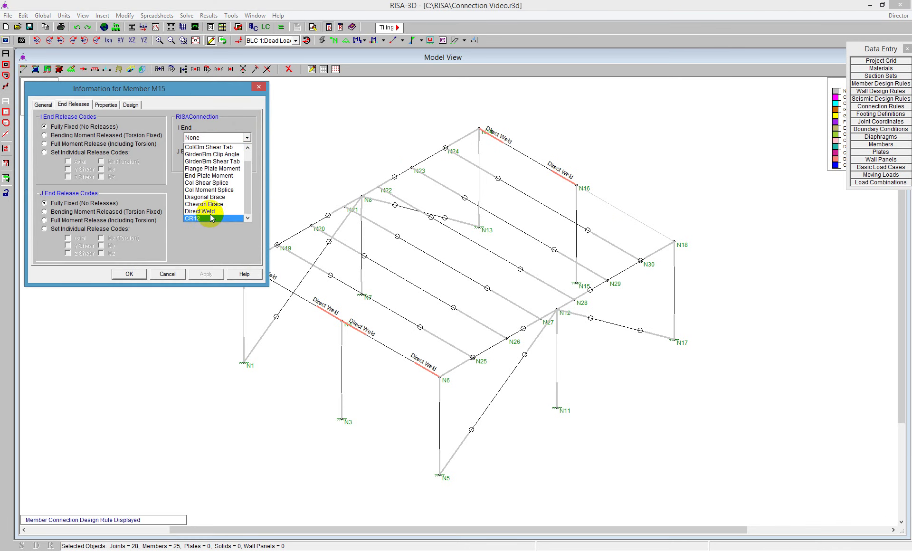
click(210, 237)
scroll(213, 223, down, 2)
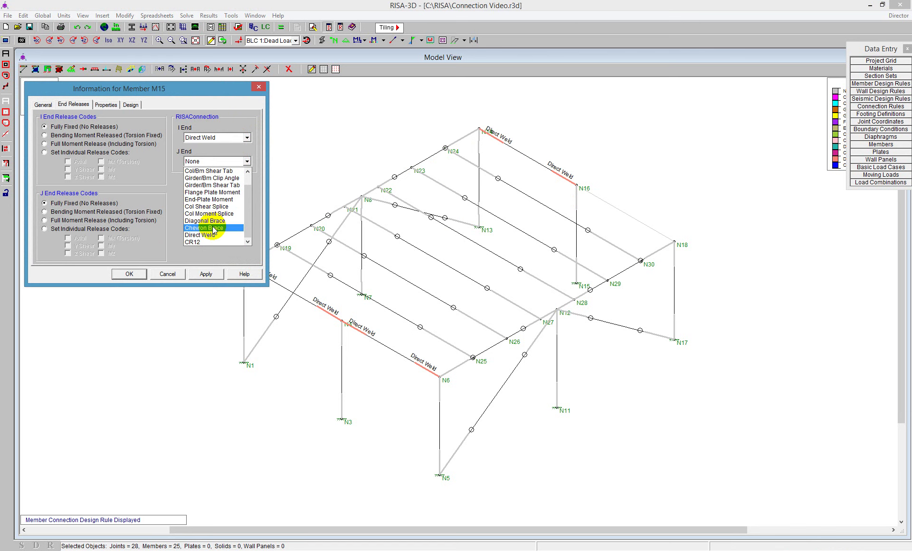
click(216, 239)
click(137, 275)
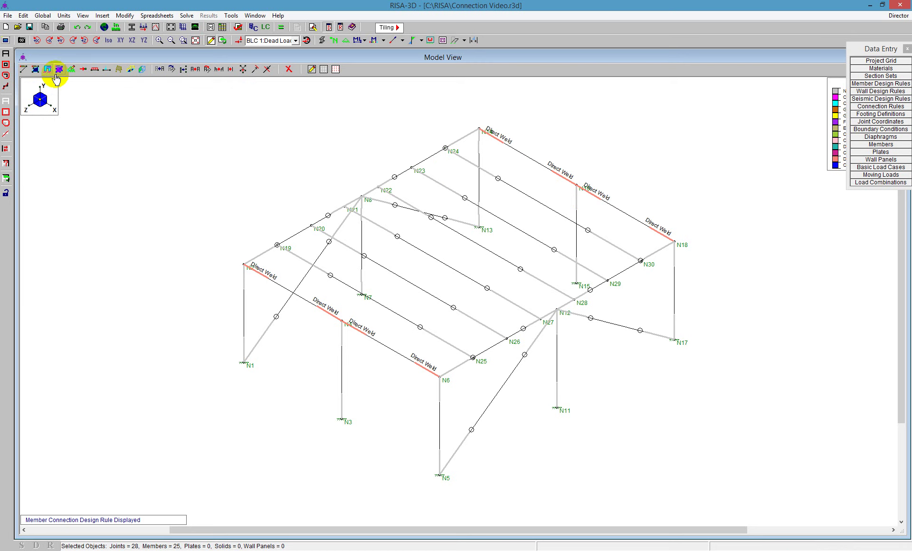
Step: In Modify Properties, set start and end connections to Girder/Bm Clip Angle with Use? checked
click(23, 71)
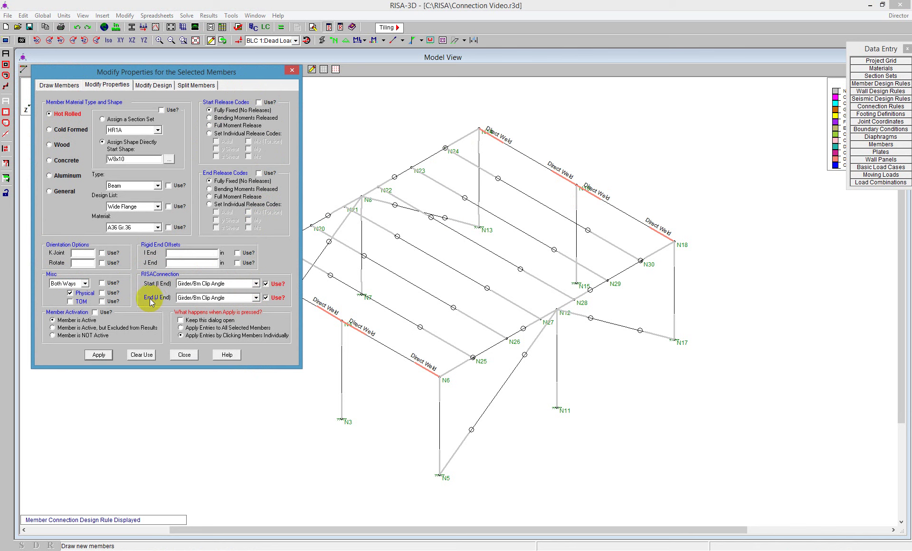
click(211, 285)
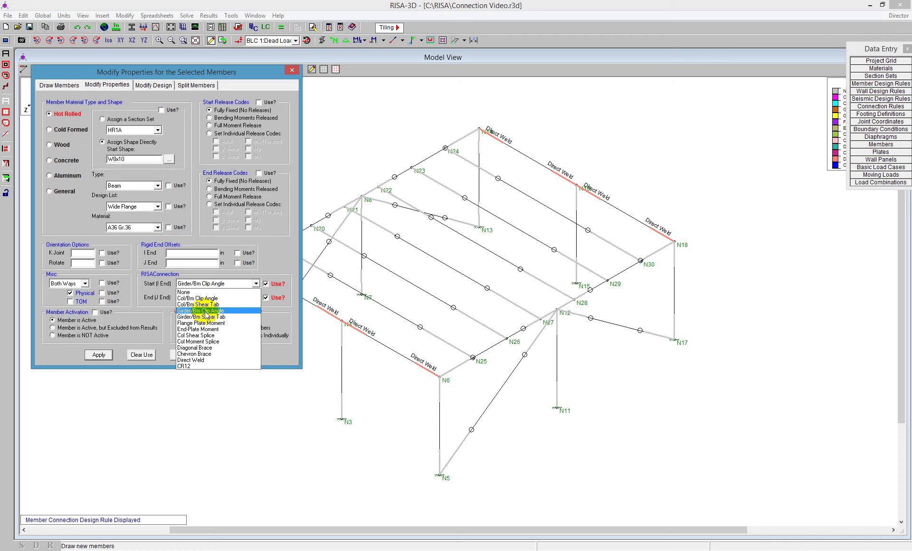
click(209, 312)
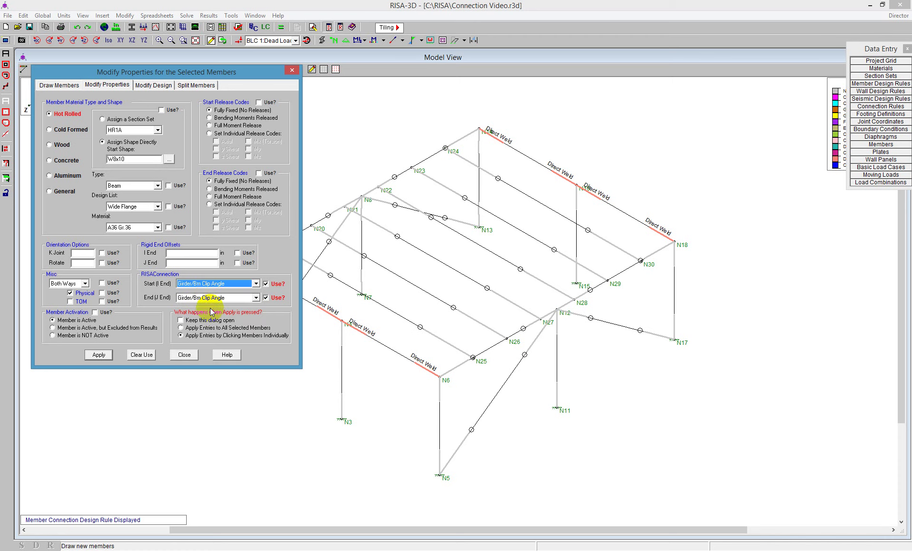
click(205, 298)
click(263, 296)
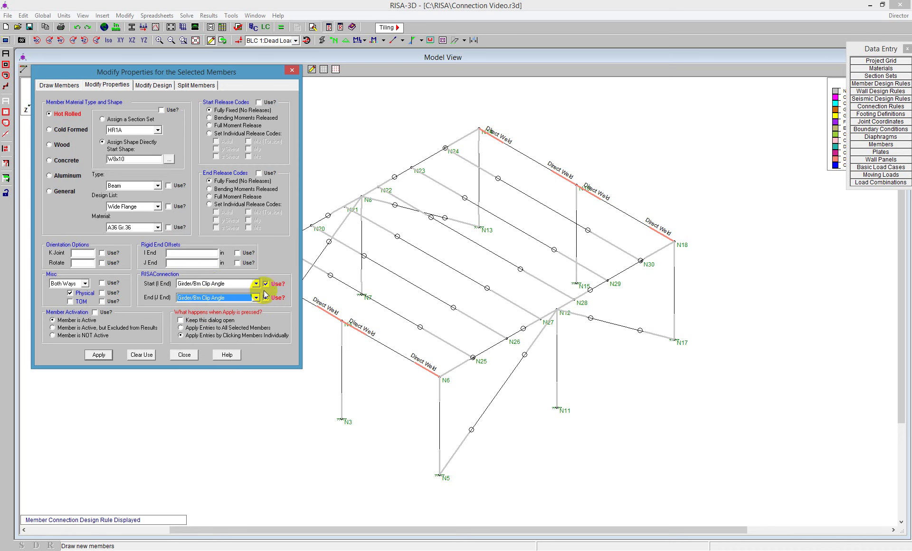
click(266, 285)
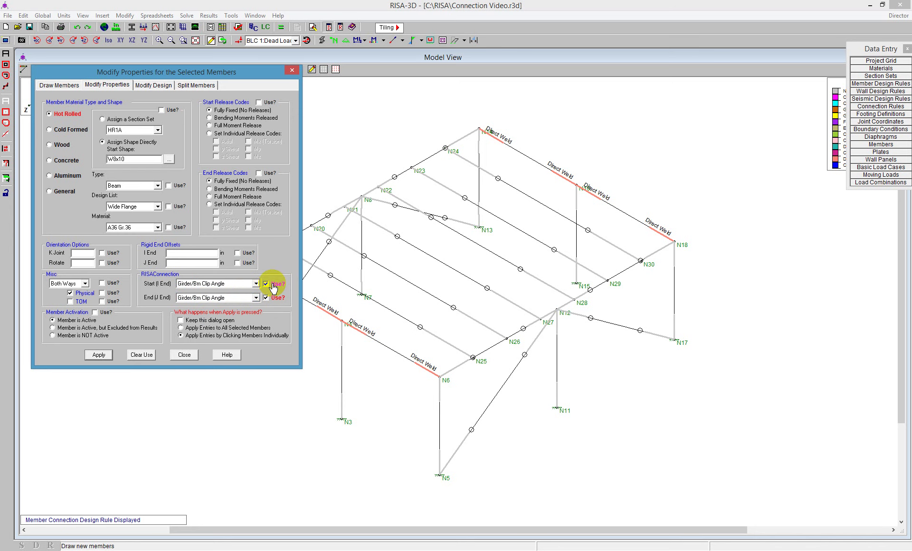
click(99, 354)
Step: Apply the clip angle connections to the six infill beams N19–N25 through N24–N30
click(393, 311)
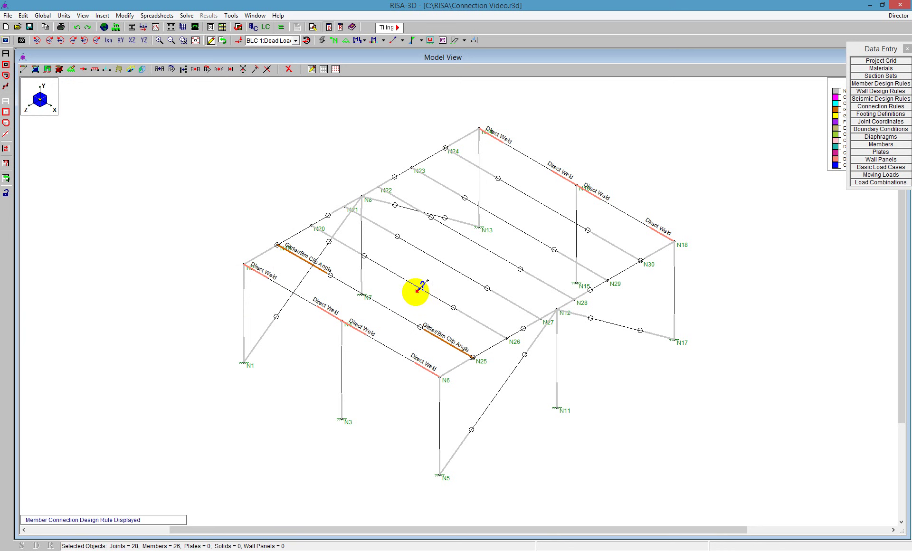
click(420, 287)
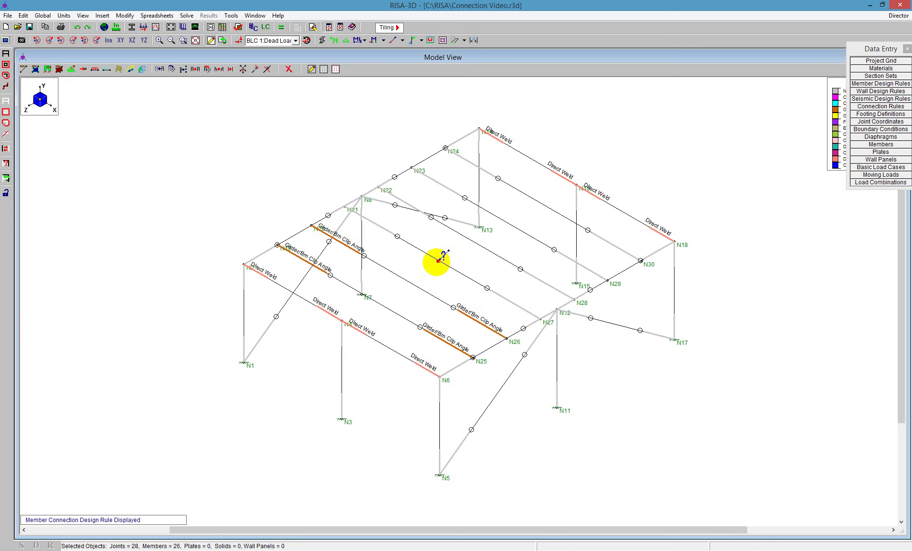
click(440, 260)
click(475, 244)
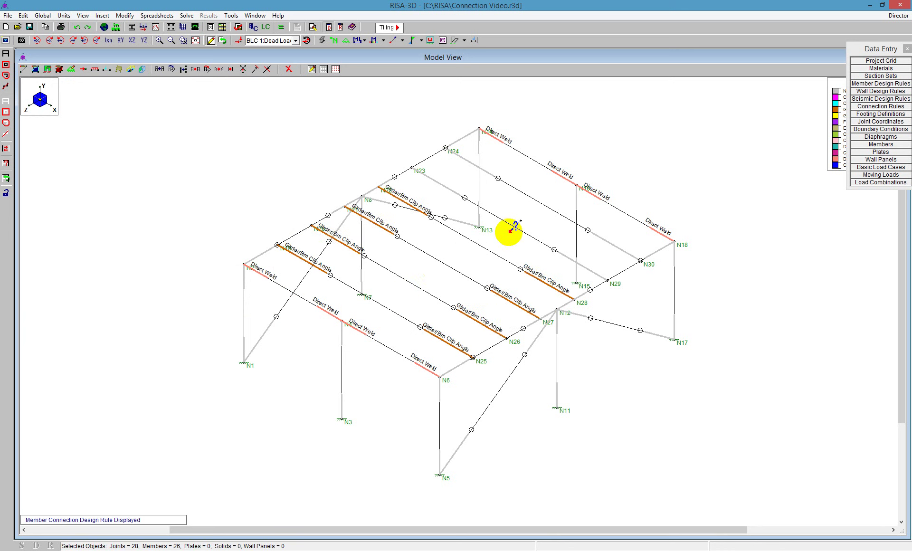
click(517, 229)
click(537, 202)
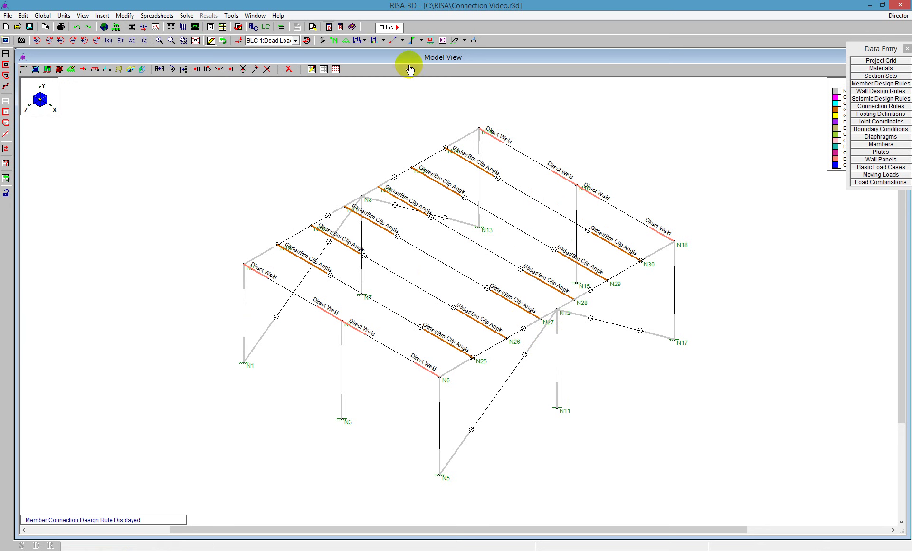
Step: Colour members by I-J ends, zoom into the model, and close the Data Entry panel
click(404, 41)
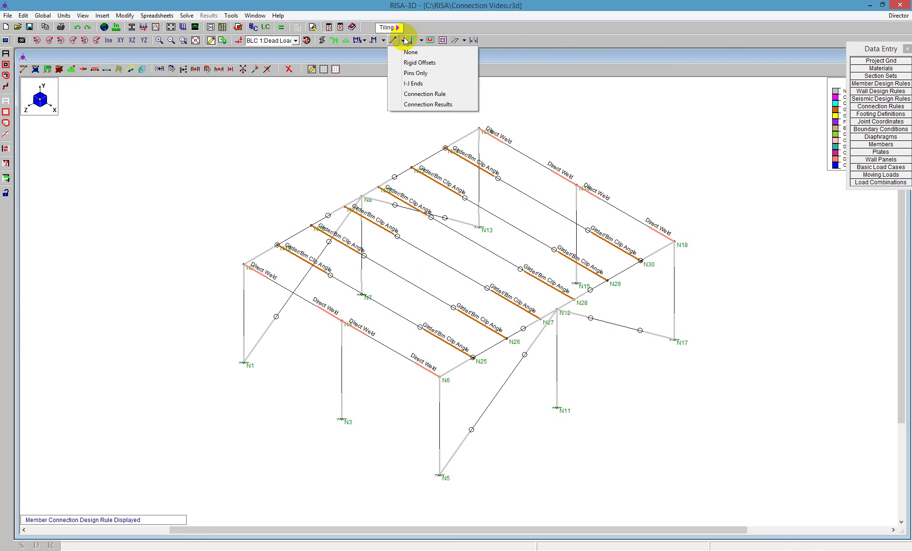
click(426, 84)
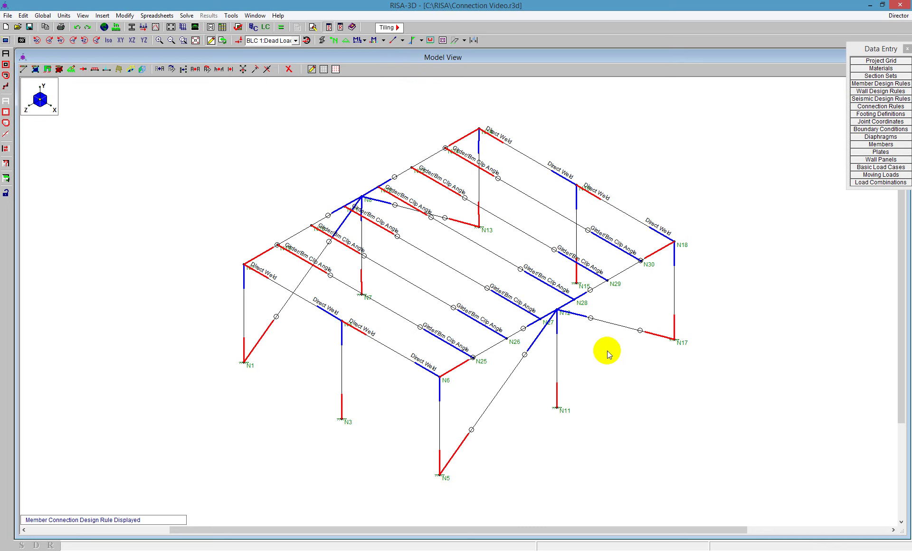
scroll(588, 338, up, 2)
scroll(556, 291, down, 2)
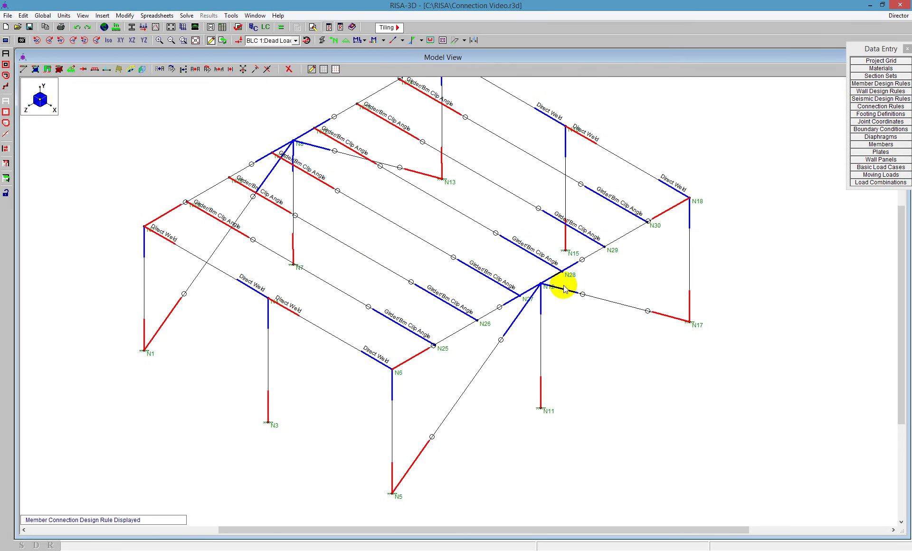
click(906, 48)
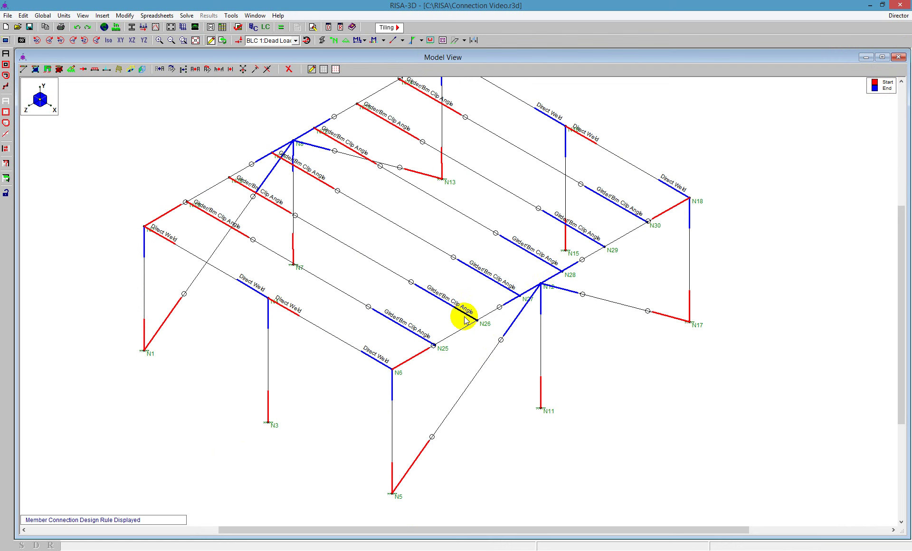
Step: Set the J ends of braces M16, M24 and M26 to the Diagonal Brace rule
double_click(526, 293)
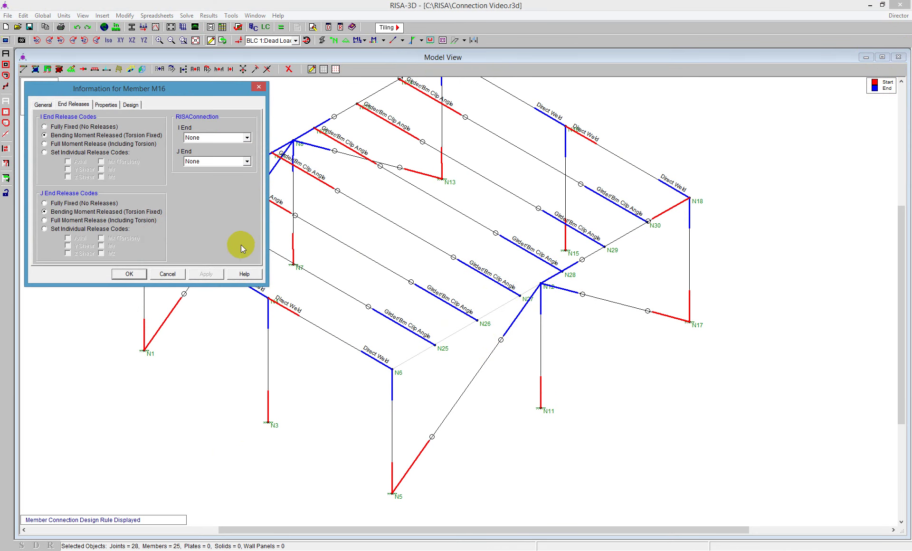
click(209, 162)
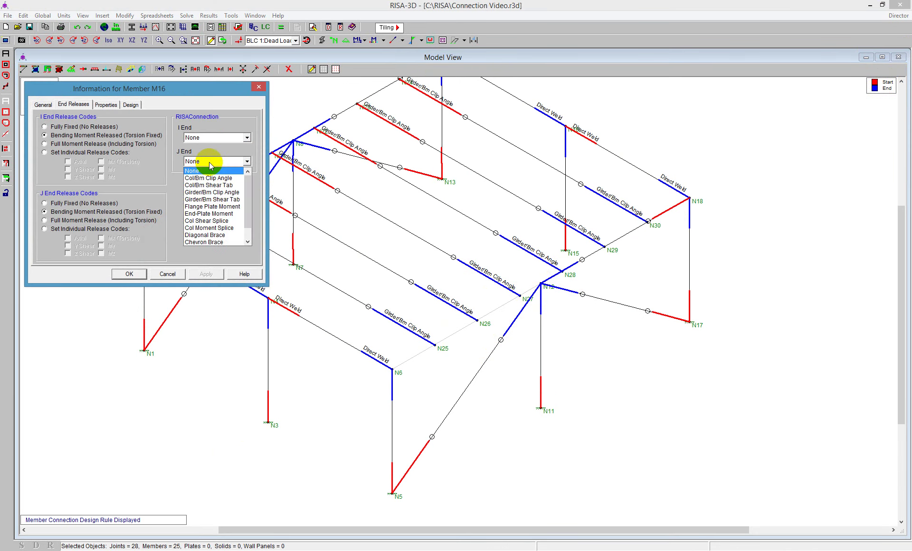
click(223, 228)
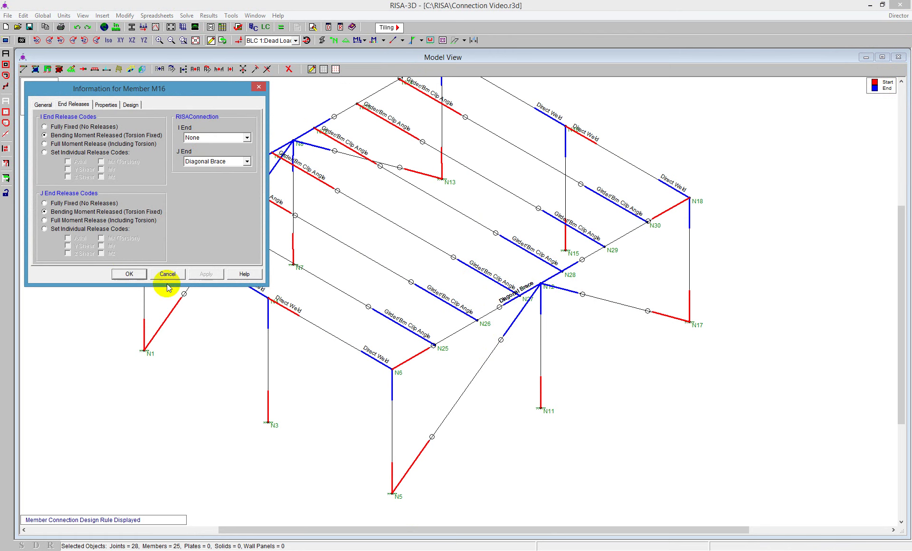
click(128, 275)
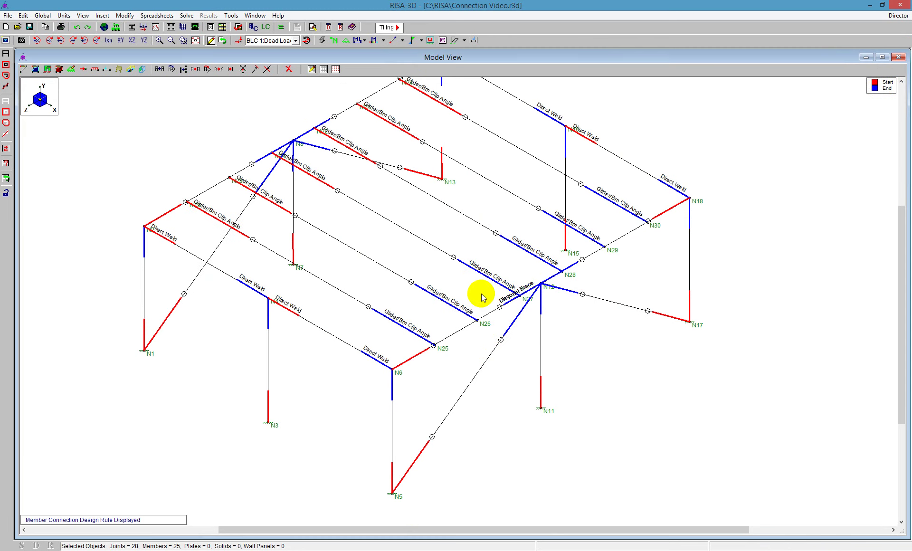
double_click(519, 317)
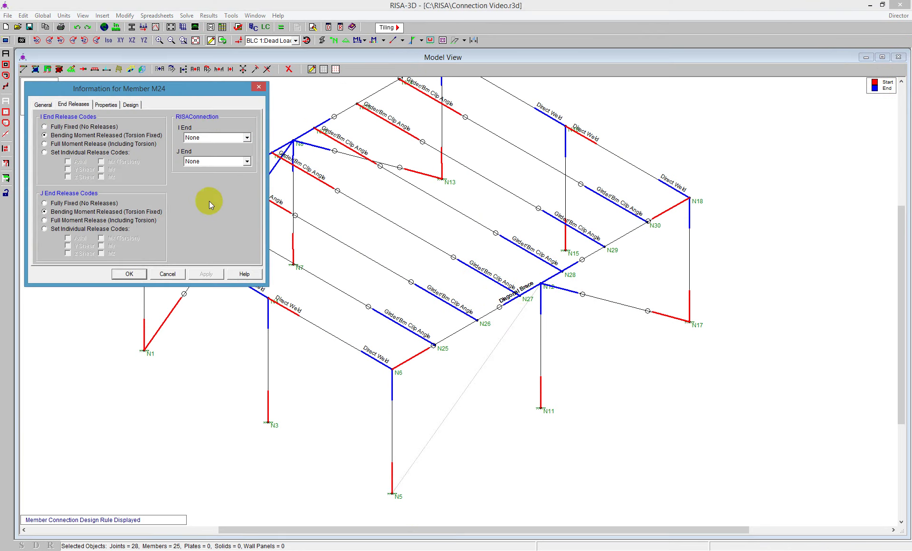
click(207, 162)
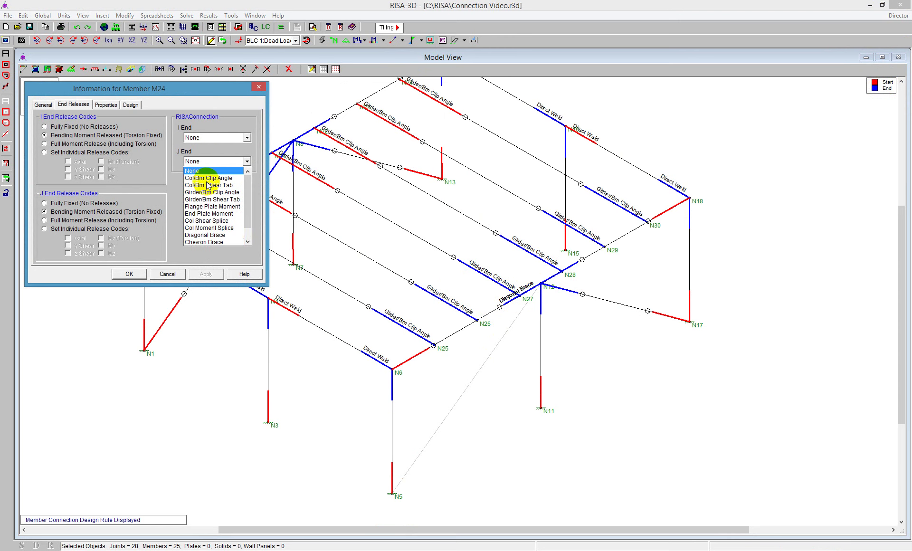
click(215, 240)
click(131, 274)
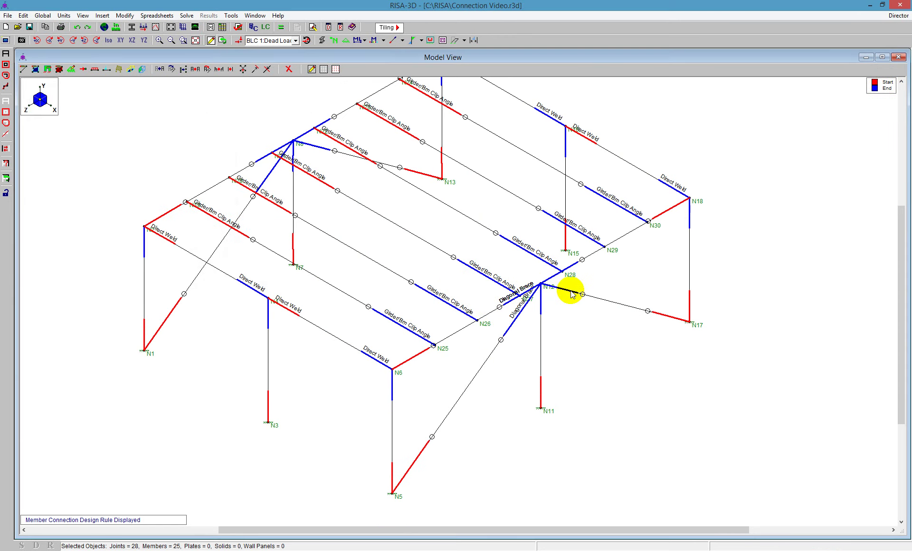
double_click(572, 293)
click(247, 161)
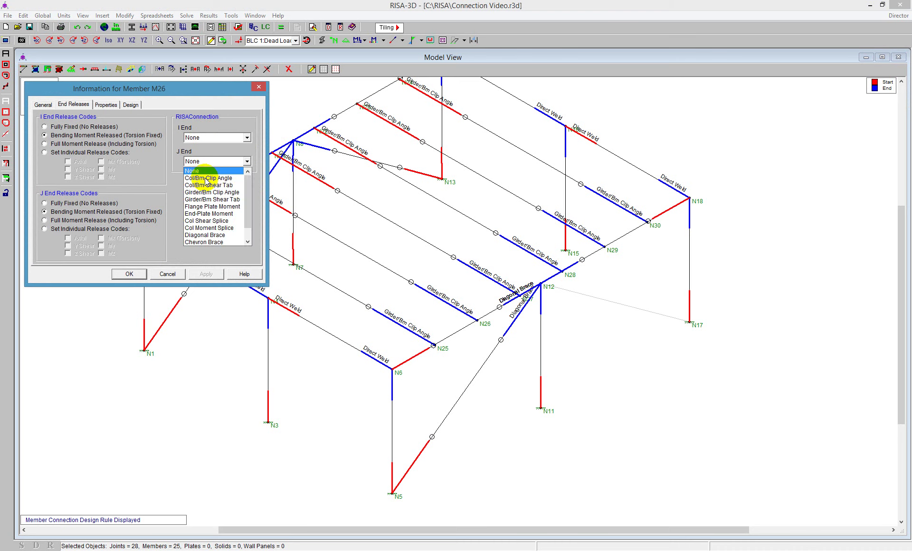
click(204, 234)
click(142, 275)
Step: Set the J ends of M17, M15A and M27 to the Diagonal Brace rule
double_click(584, 259)
click(204, 161)
click(205, 237)
click(129, 274)
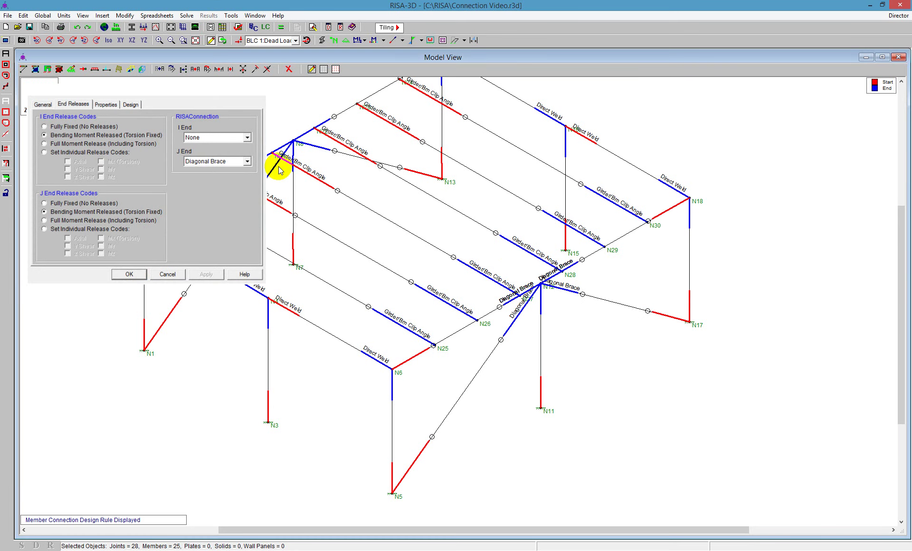
double_click(308, 135)
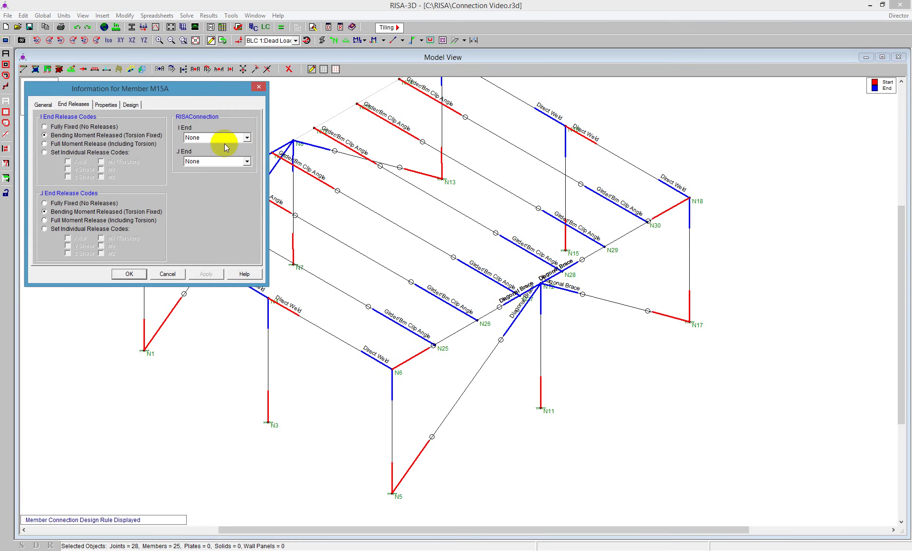
click(214, 161)
click(211, 234)
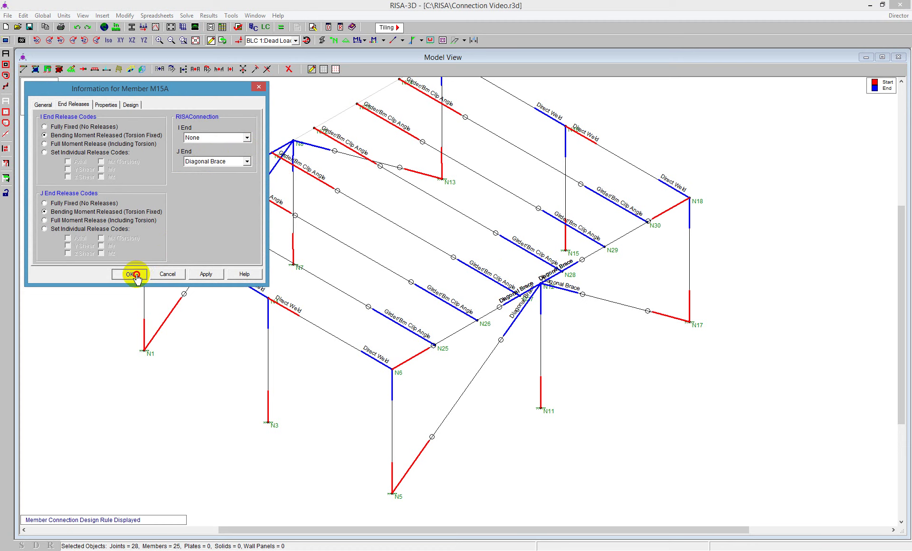
click(129, 274)
double_click(310, 148)
click(214, 161)
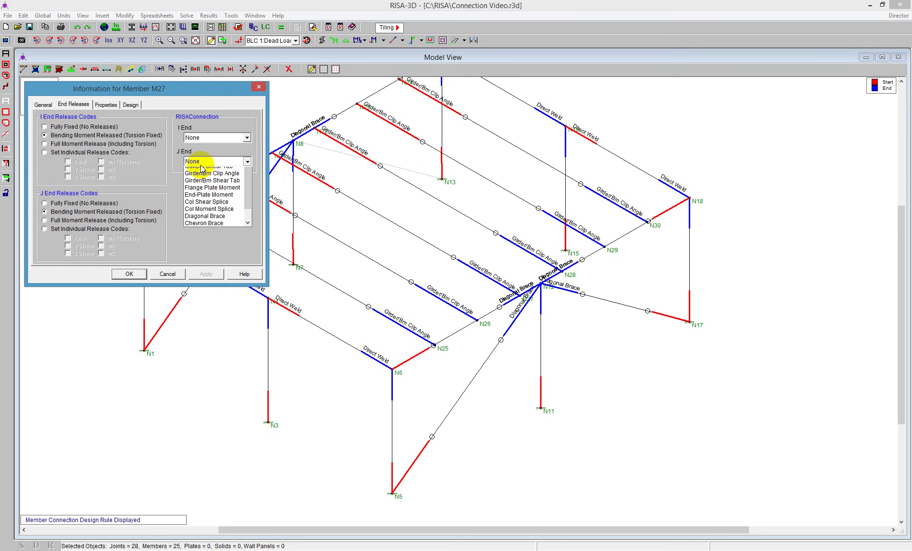
click(203, 234)
click(129, 274)
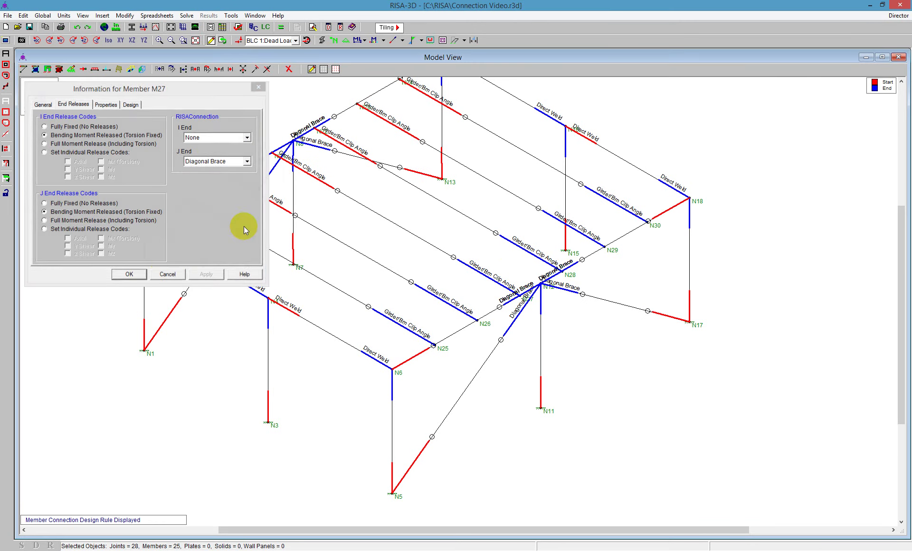
Step: Set the J ends of M14A and M25 to the Diagonal Brace rule
double_click(281, 148)
click(202, 161)
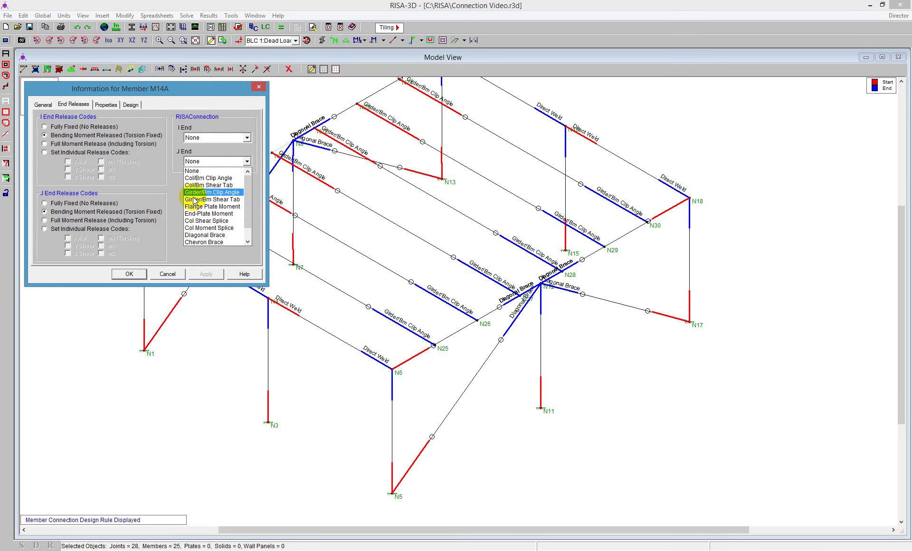
click(199, 231)
click(128, 273)
double_click(271, 169)
click(218, 161)
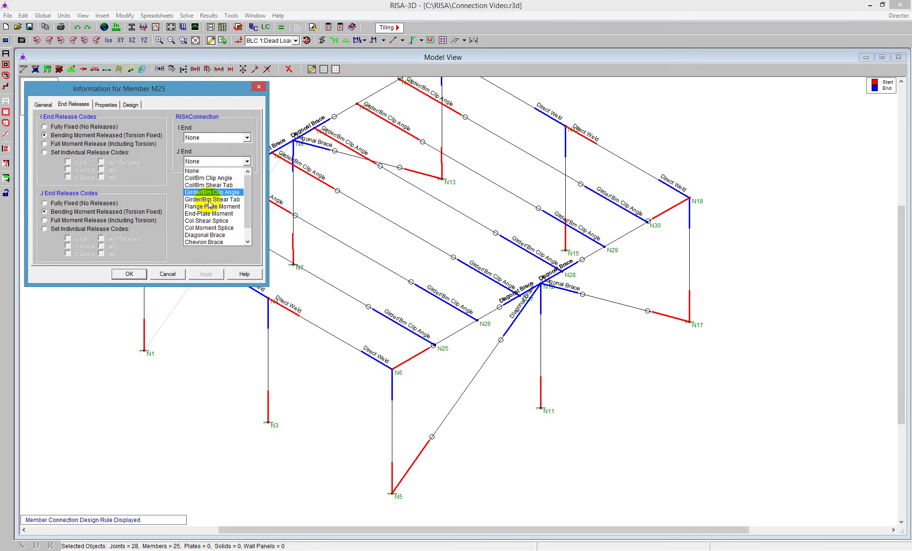
click(201, 232)
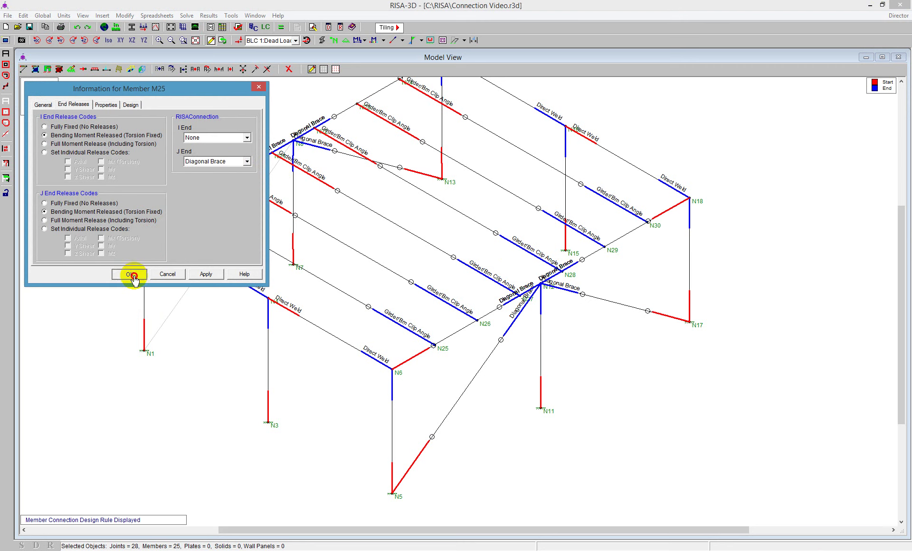
click(130, 273)
scroll(156, 315, down, 1)
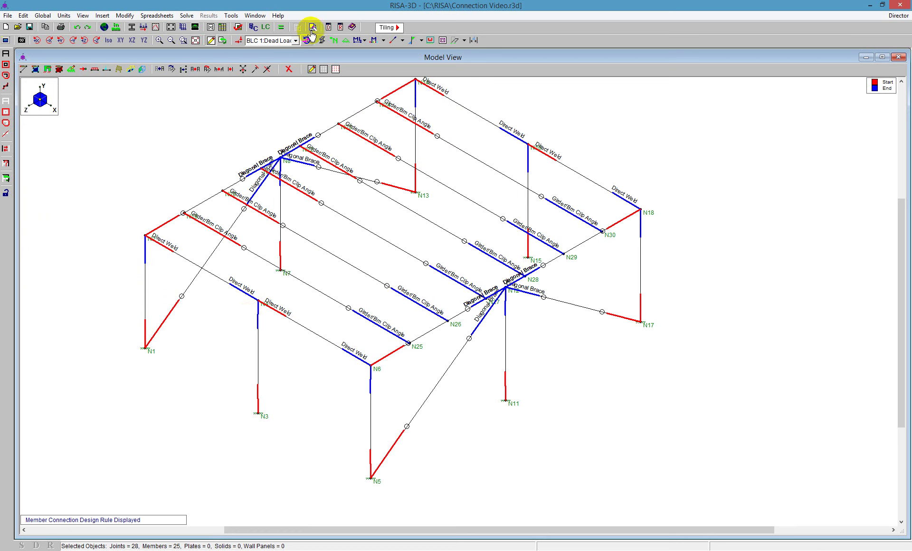
Step: Switch the member-end display to Pins Only so section sizes like W10x22 show
click(402, 40)
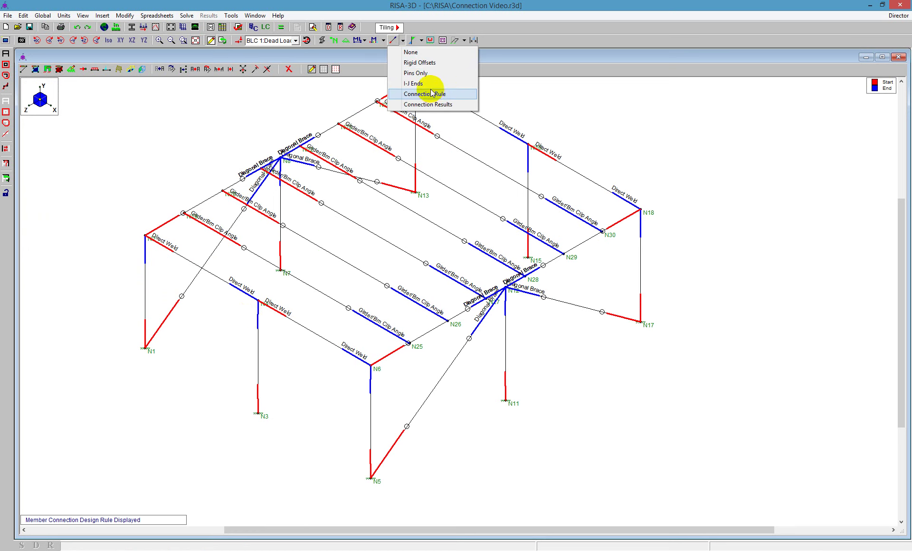
click(433, 93)
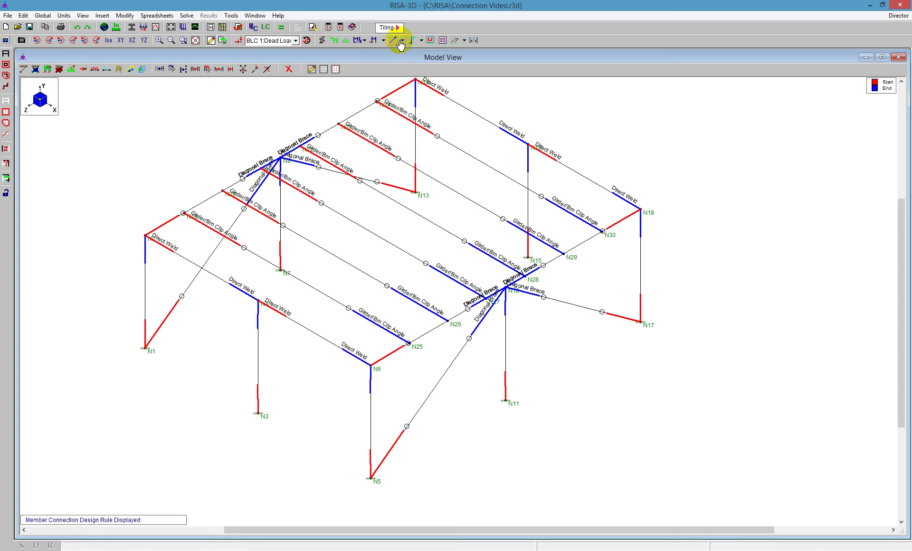
scroll(143, 204, up, 4)
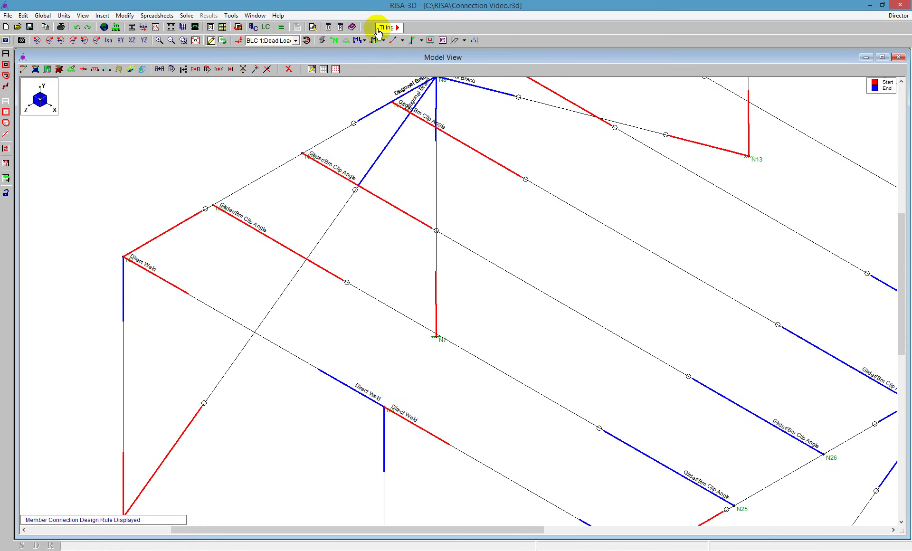
click(403, 41)
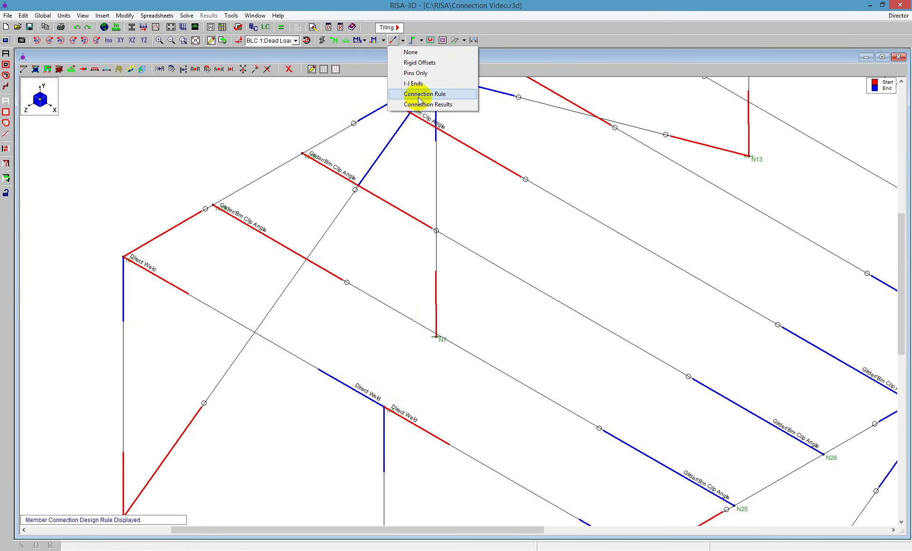
click(416, 73)
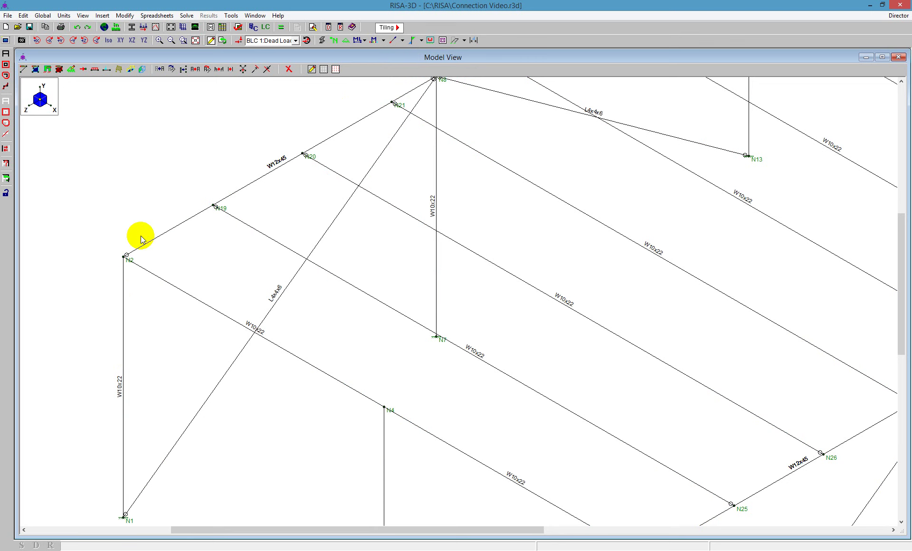
Step: Set the I ends of M14A and M16 to the Col/Bm Clip Angle rule
double_click(160, 240)
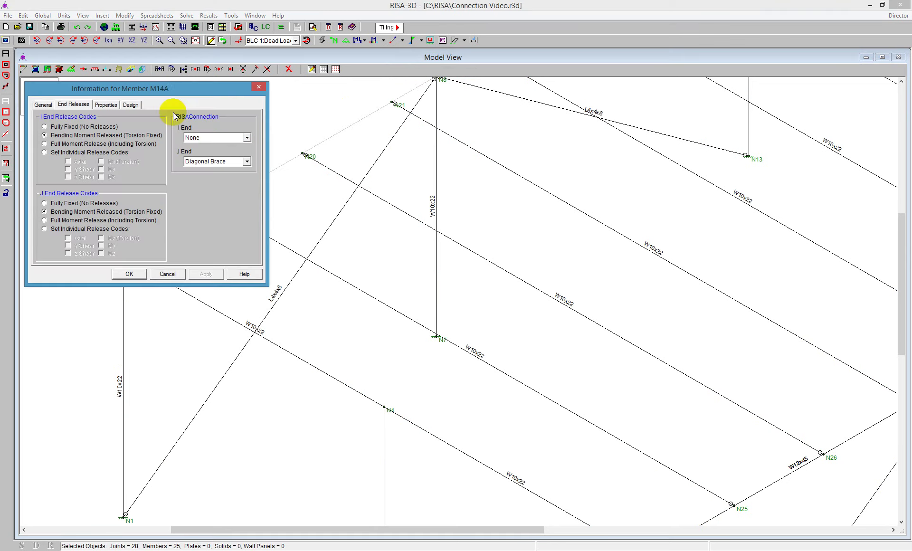
drag(178, 87, 205, 118)
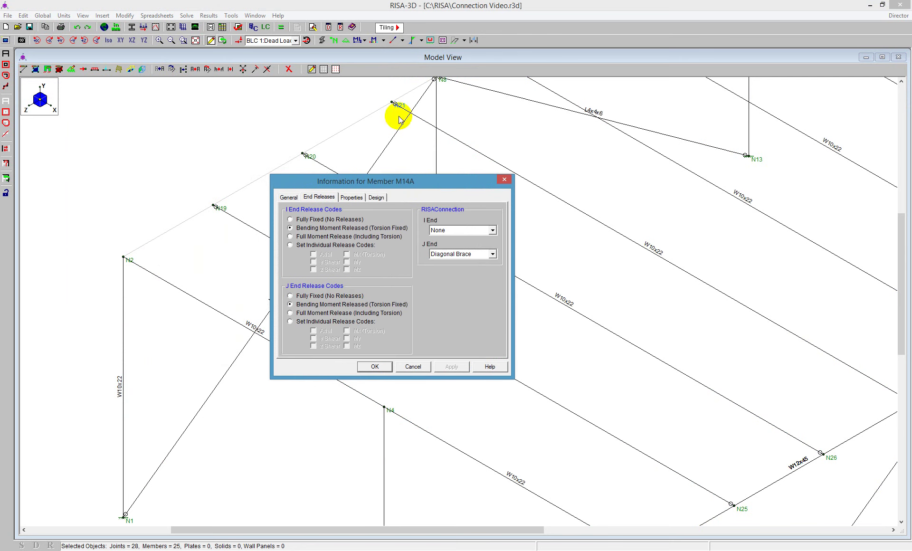
click(463, 231)
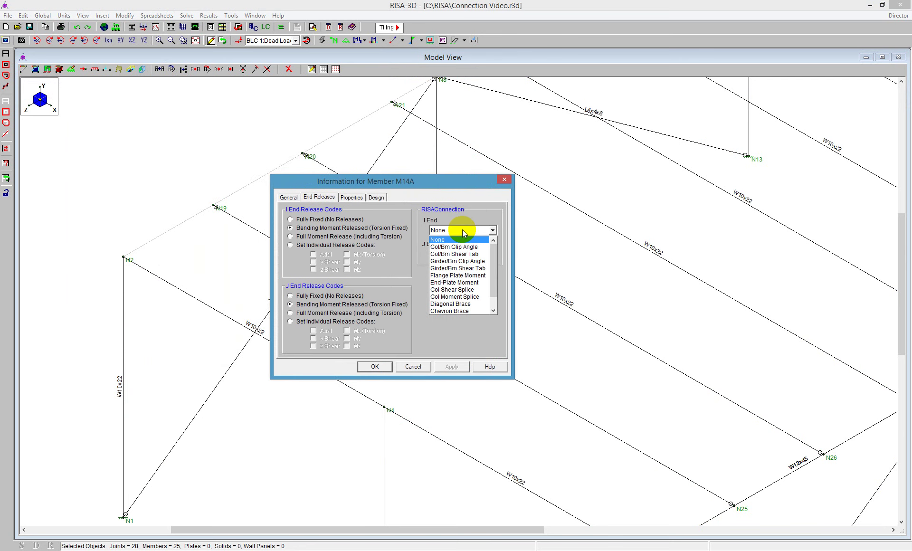
click(464, 247)
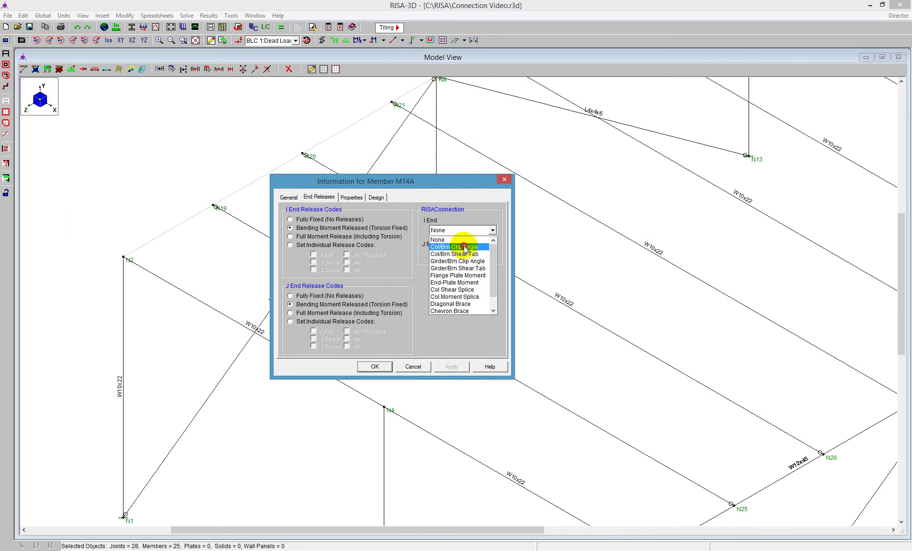
click(371, 366)
scroll(189, 407, down, 2)
scroll(475, 213, down, 1)
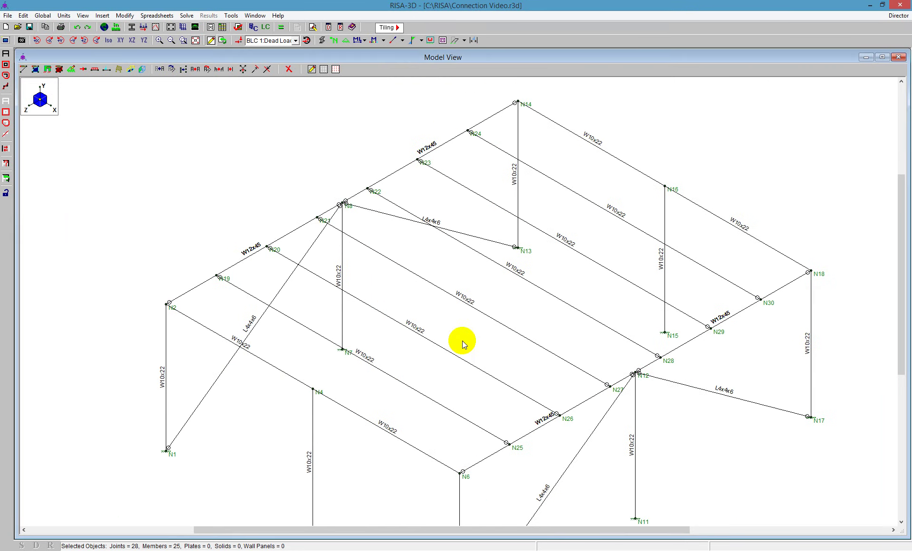
double_click(477, 468)
click(216, 137)
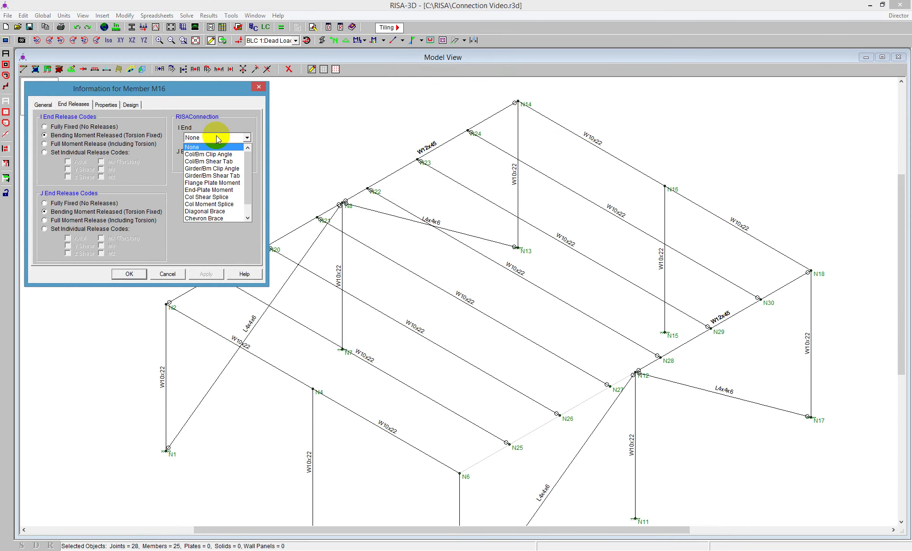
click(220, 156)
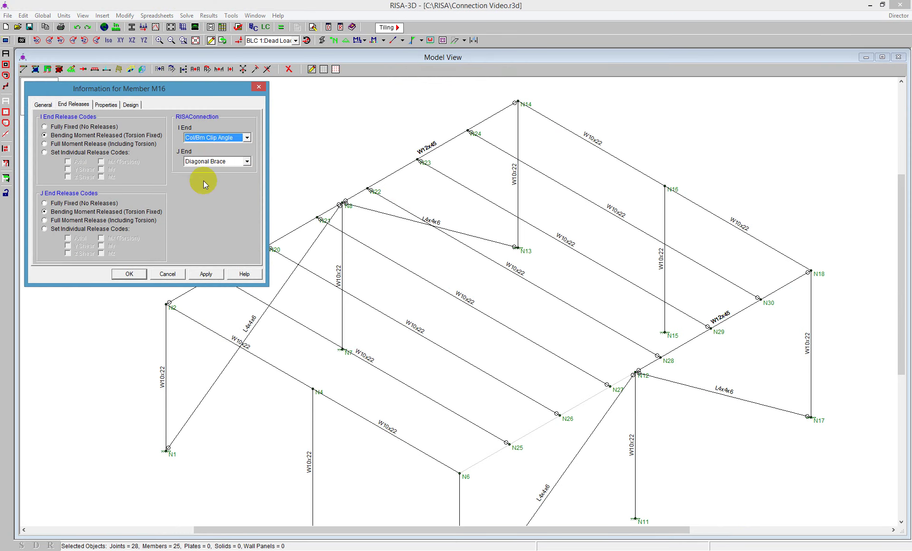
click(129, 274)
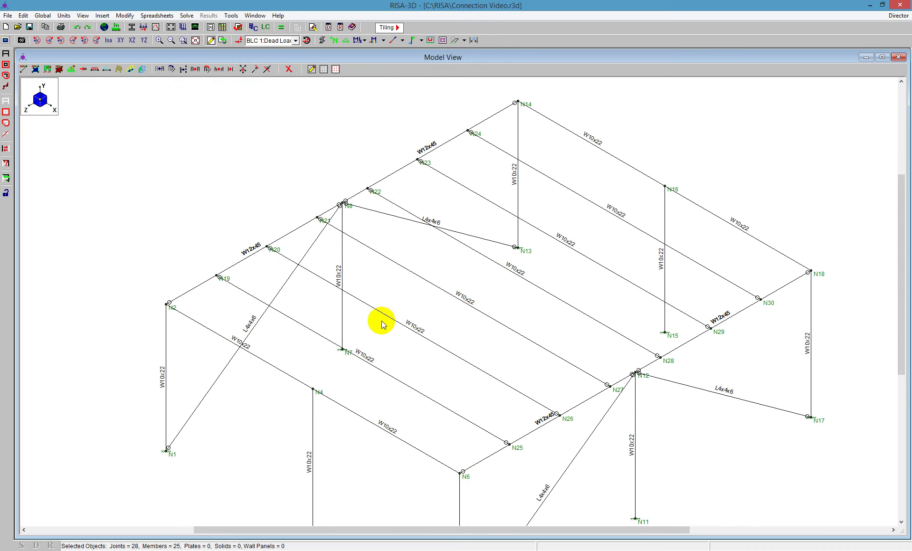
Step: Set the I ends of M15A and M17 to the Col/Bm Shear Tab rule
double_click(505, 113)
click(207, 138)
click(215, 162)
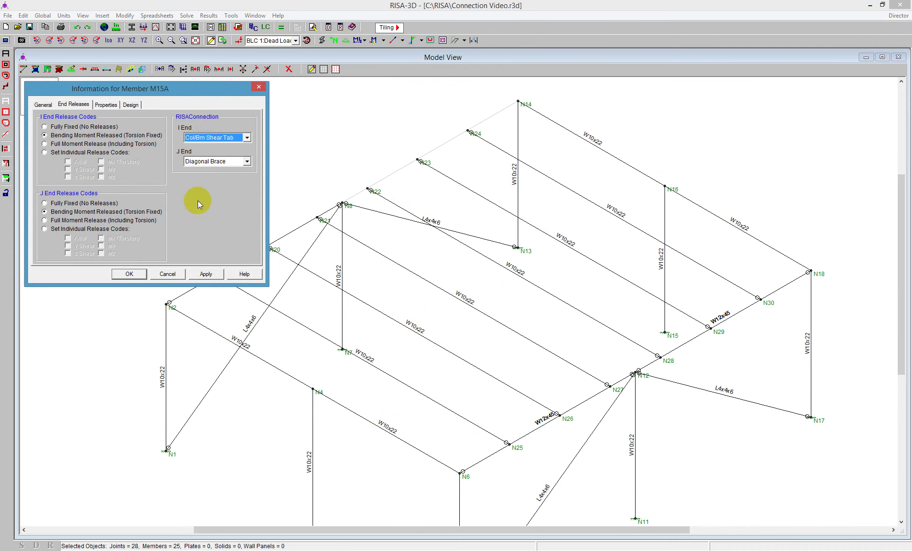
click(129, 274)
double_click(772, 282)
click(230, 138)
click(216, 153)
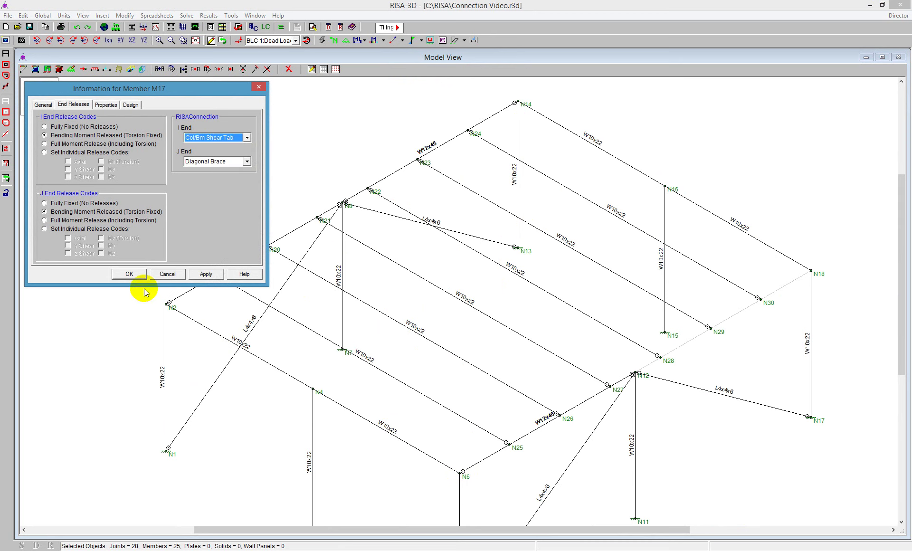
click(128, 274)
click(402, 40)
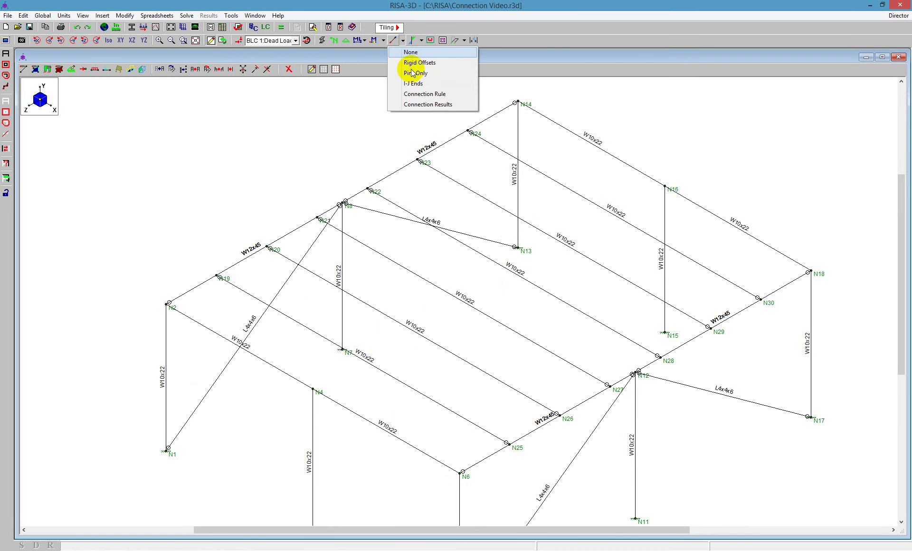
Step: Colour members by Connection Rule, batch-solve the model, and send its connections to RISAConnection
click(425, 94)
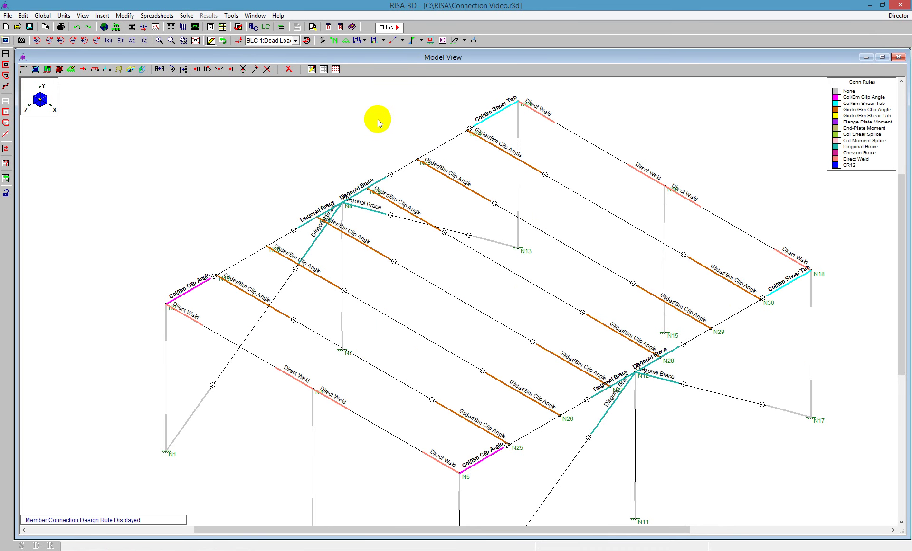
scroll(306, 157, down, 1)
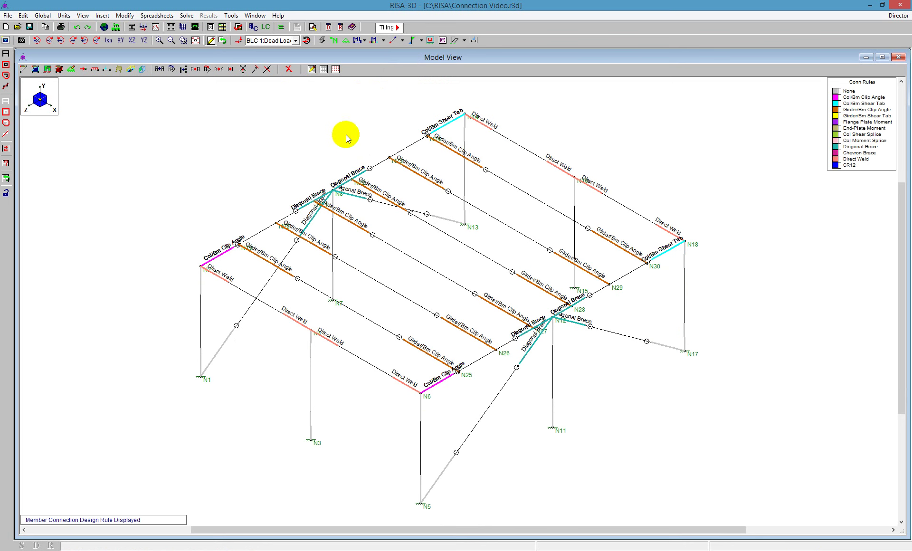
click(281, 29)
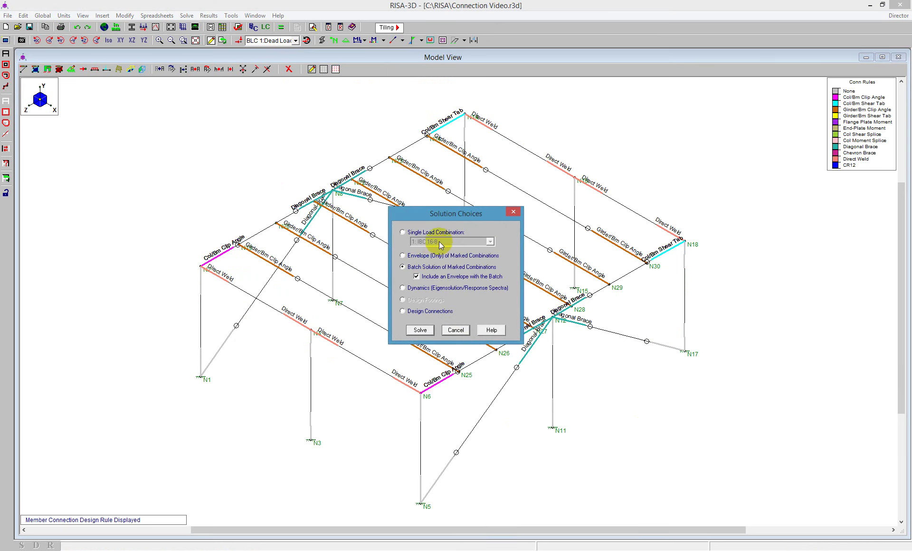
click(422, 330)
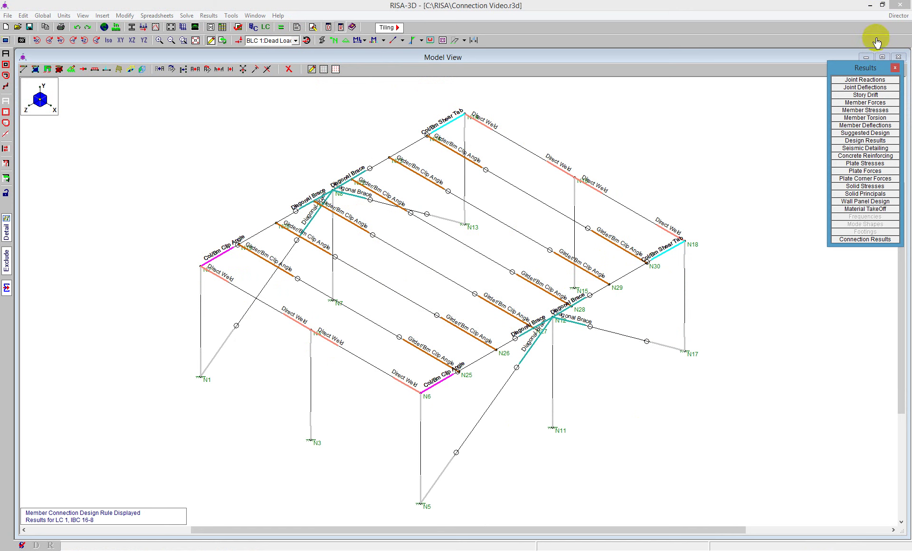
click(897, 16)
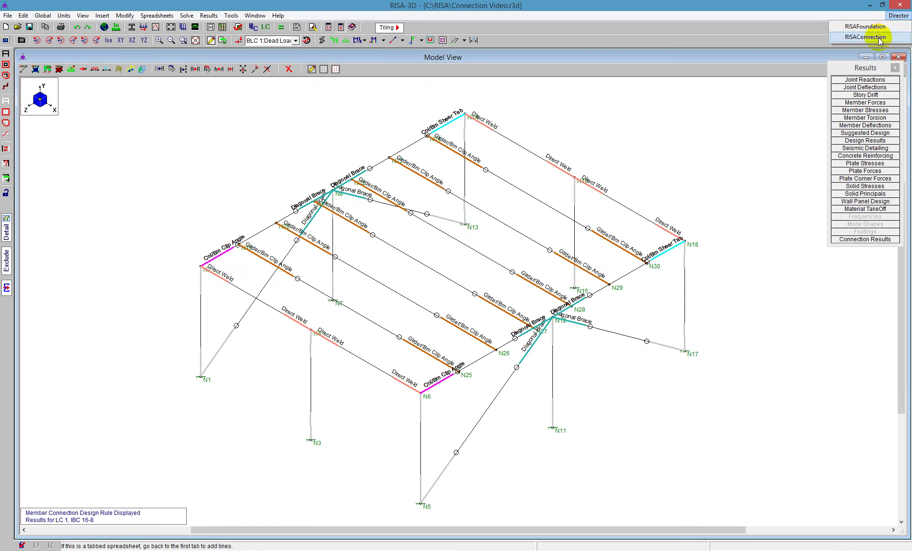
click(878, 37)
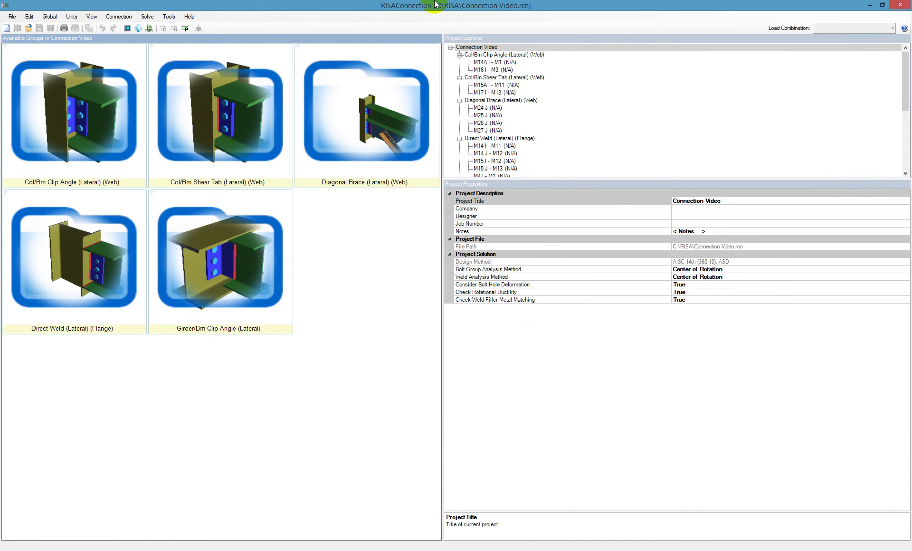
click(101, 143)
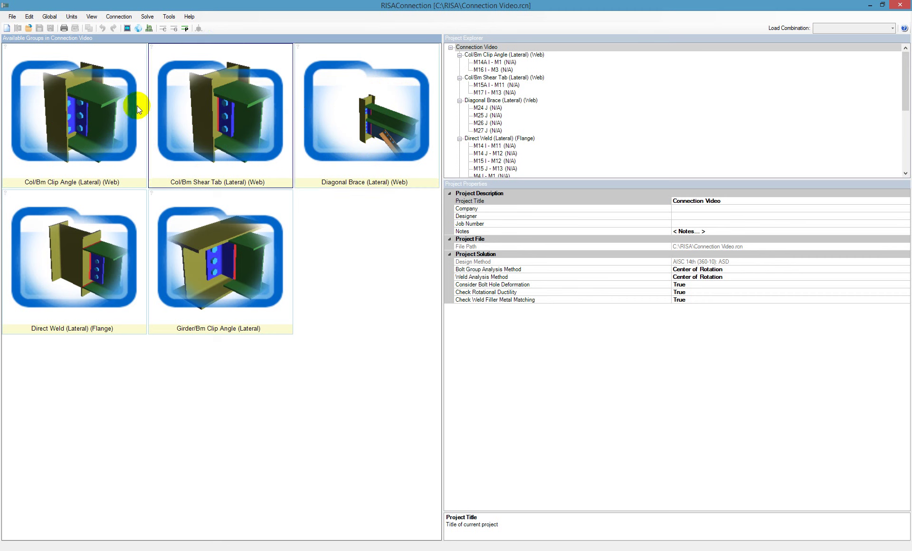
double_click(67, 102)
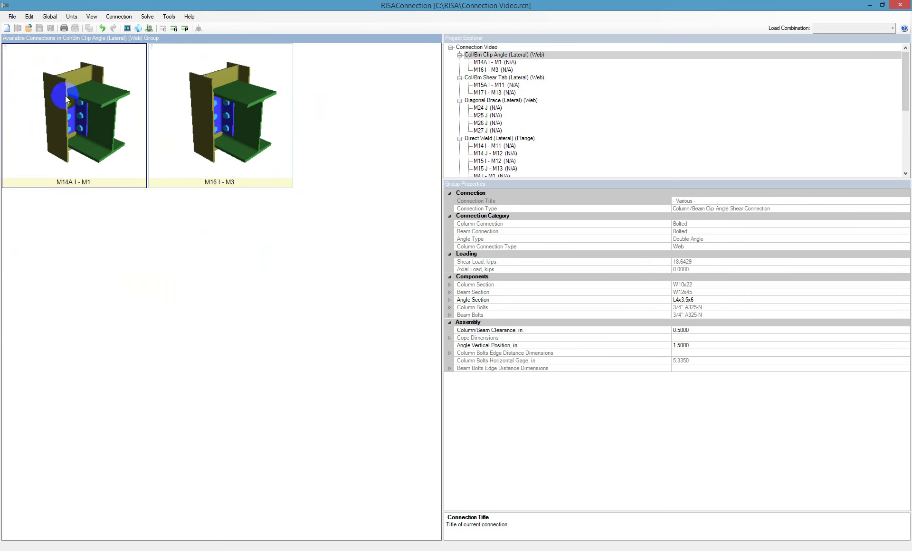
click(501, 47)
click(499, 55)
click(494, 47)
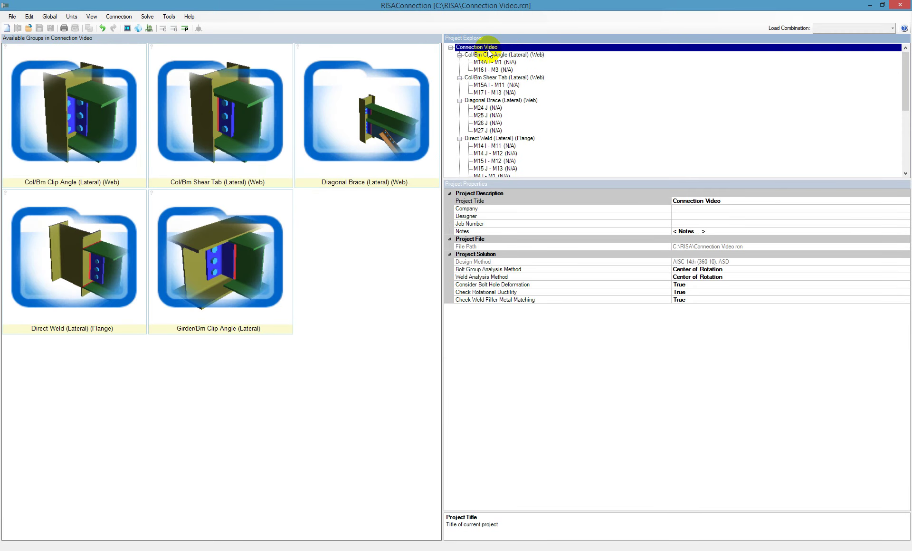
double_click(352, 119)
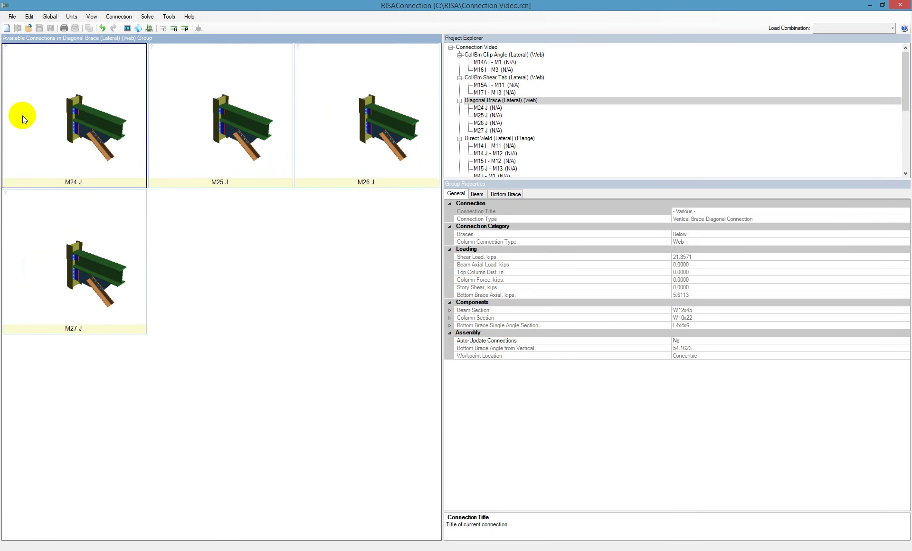
double_click(64, 122)
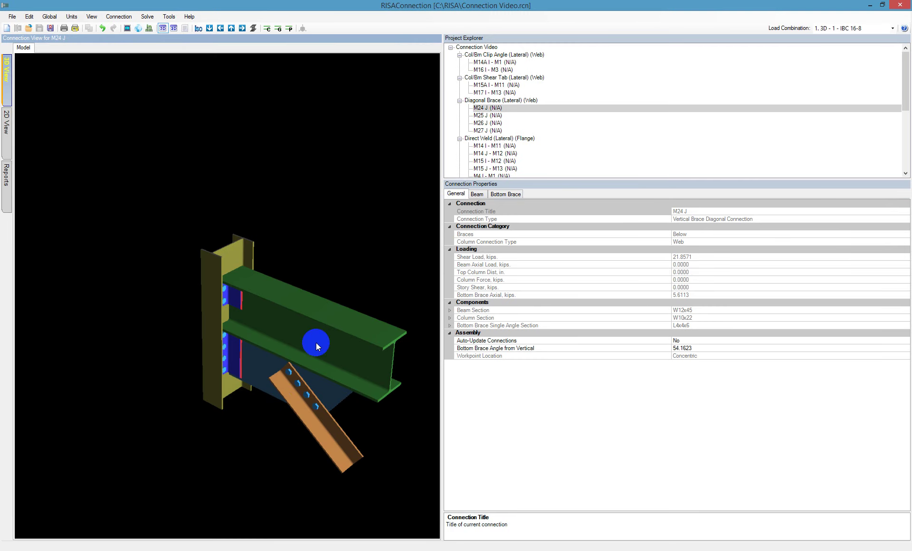
click(485, 48)
click(340, 373)
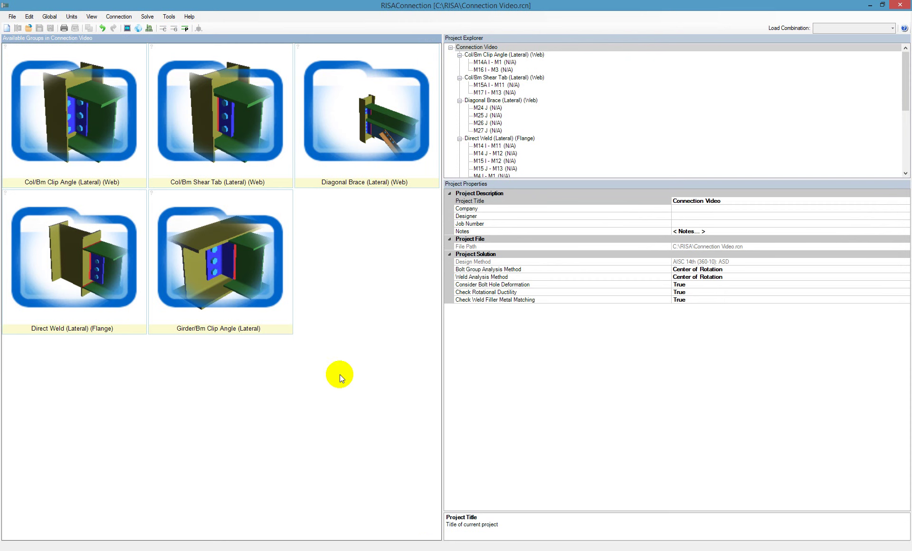
click(250, 376)
Step: Solve all connections, note the Col/Bm Shear Tab failure, and export connection results to RISA-3D
click(186, 29)
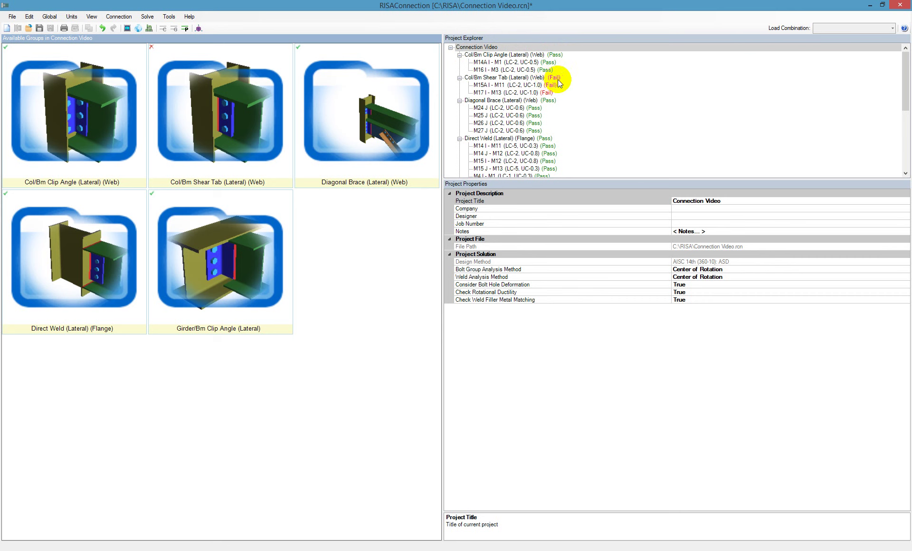
mouse_move(905, 78)
mouse_down()
mouse_move(901, 167)
mouse_move(902, 106)
mouse_move(888, 76)
mouse_up()
click(12, 16)
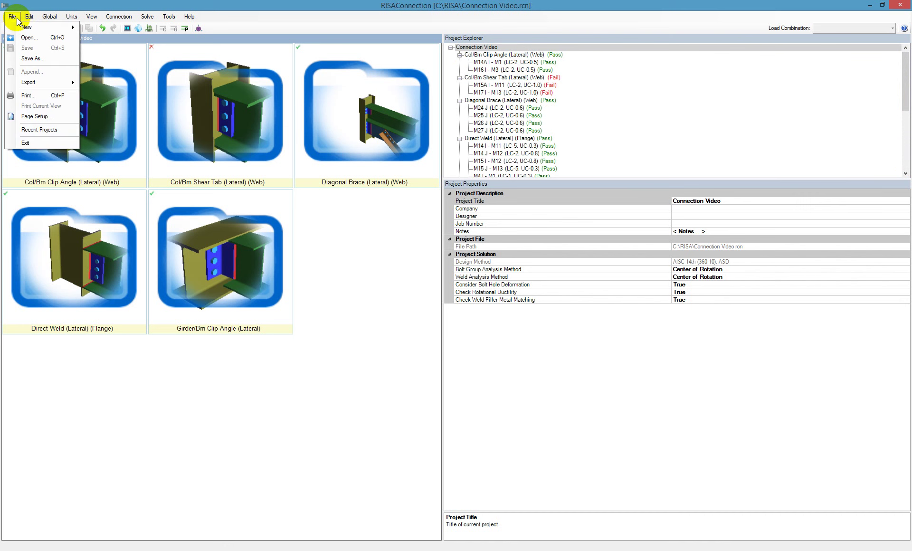
click(40, 85)
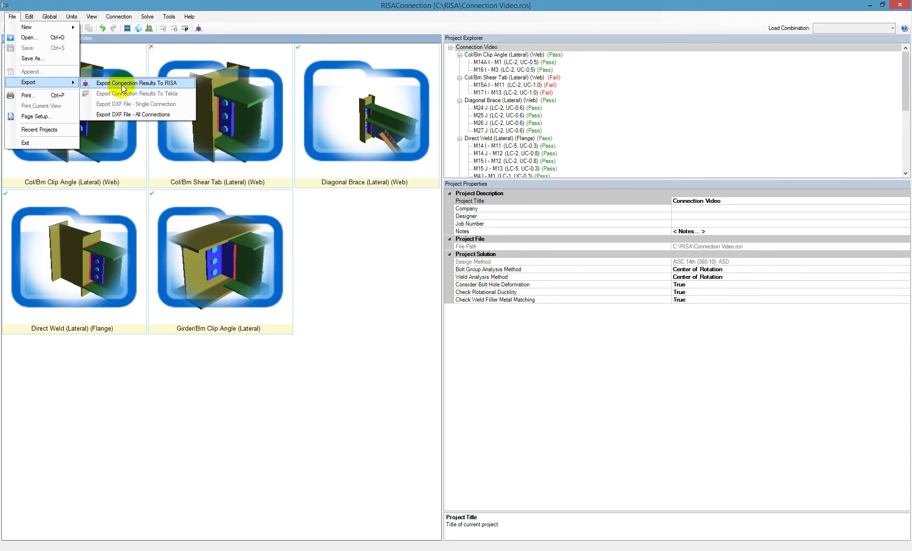
click(122, 88)
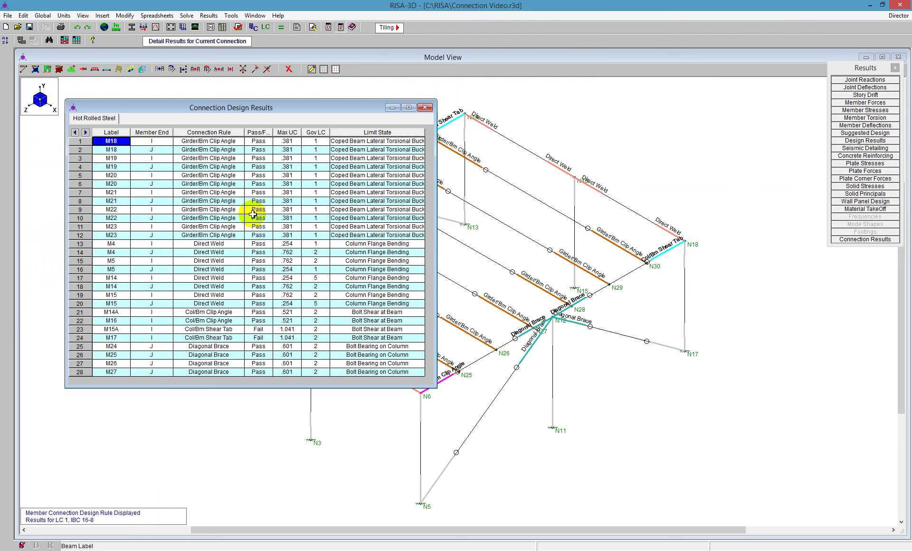
click(247, 347)
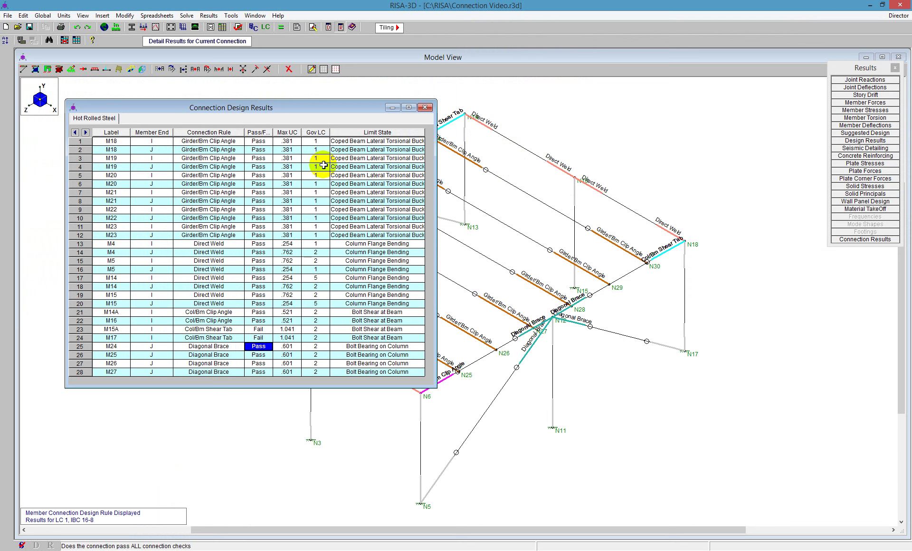
drag(288, 142, 281, 256)
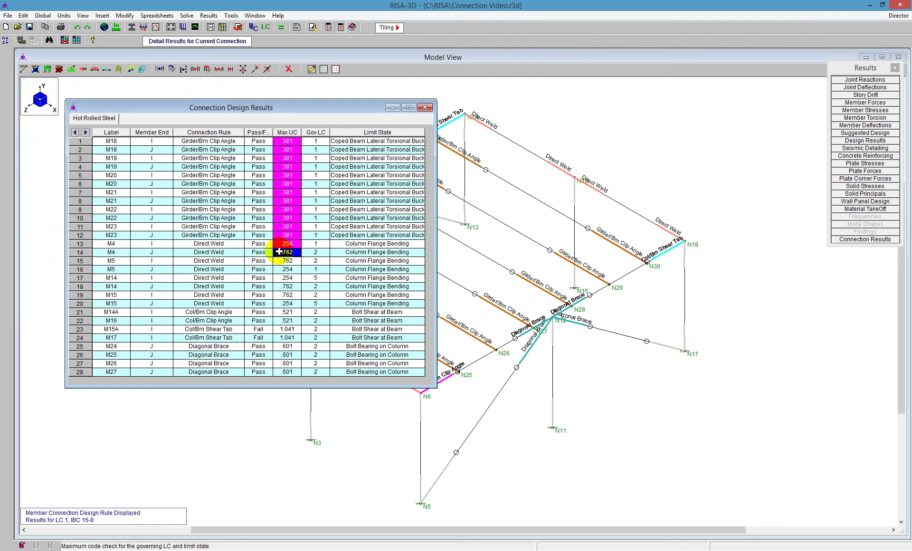
click(313, 140)
drag(314, 138, 313, 264)
click(316, 312)
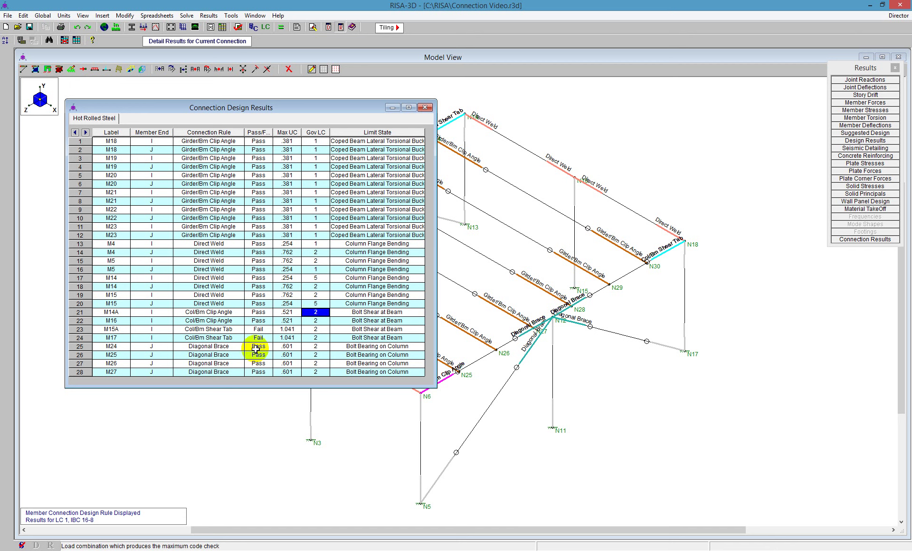
click(258, 329)
drag(258, 329, 259, 337)
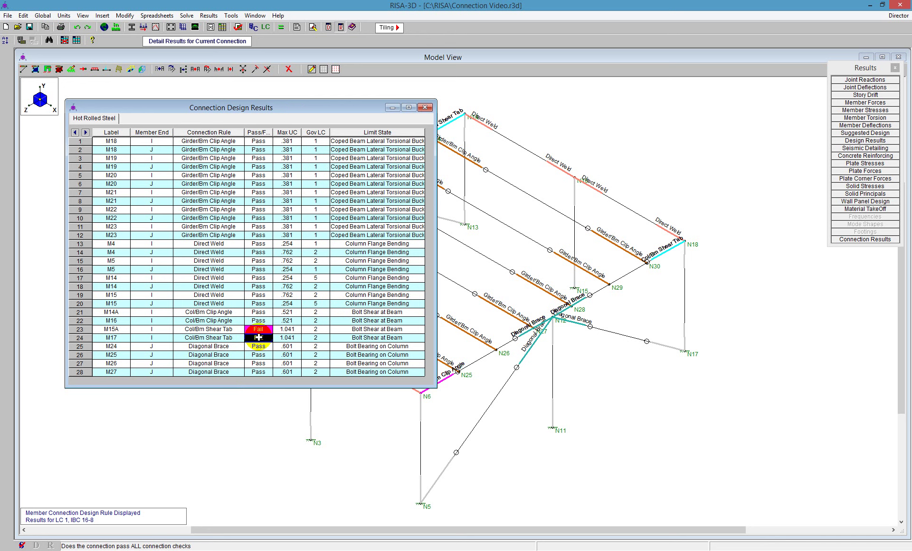
click(299, 329)
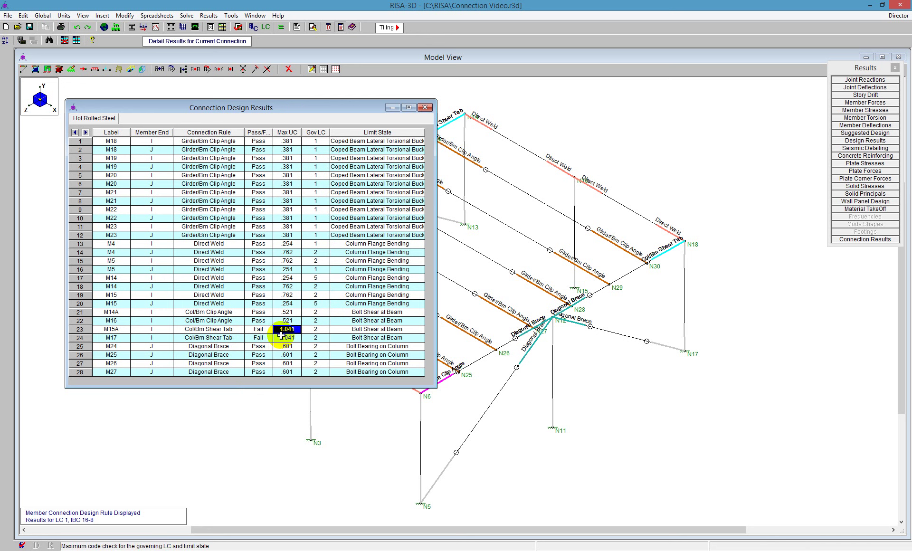
drag(287, 328, 258, 338)
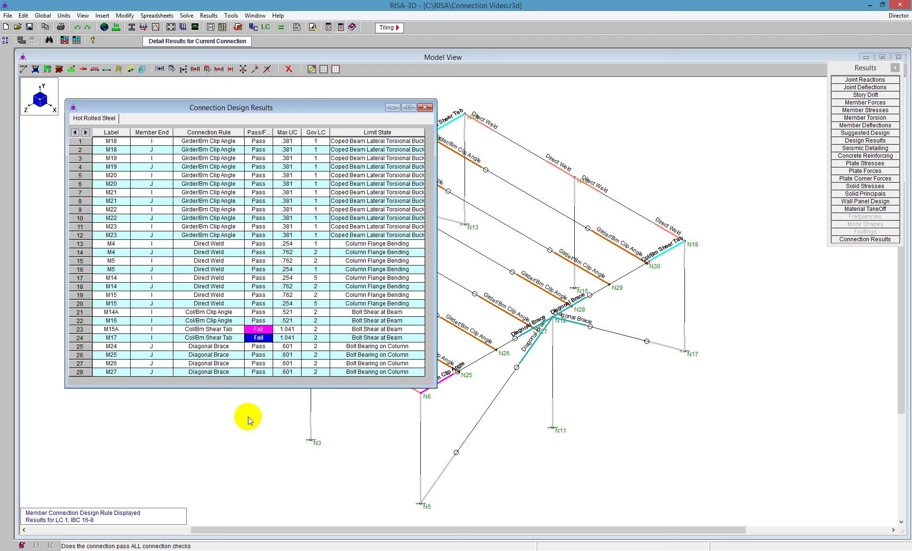
Step: Close the results table, display members by Connection Results, and dismiss the Results panel to show the legend
click(424, 108)
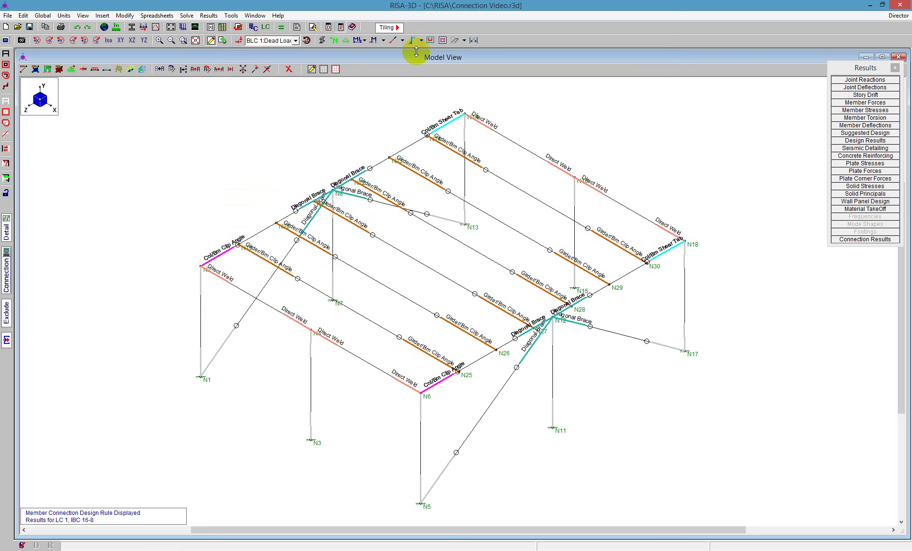
click(403, 40)
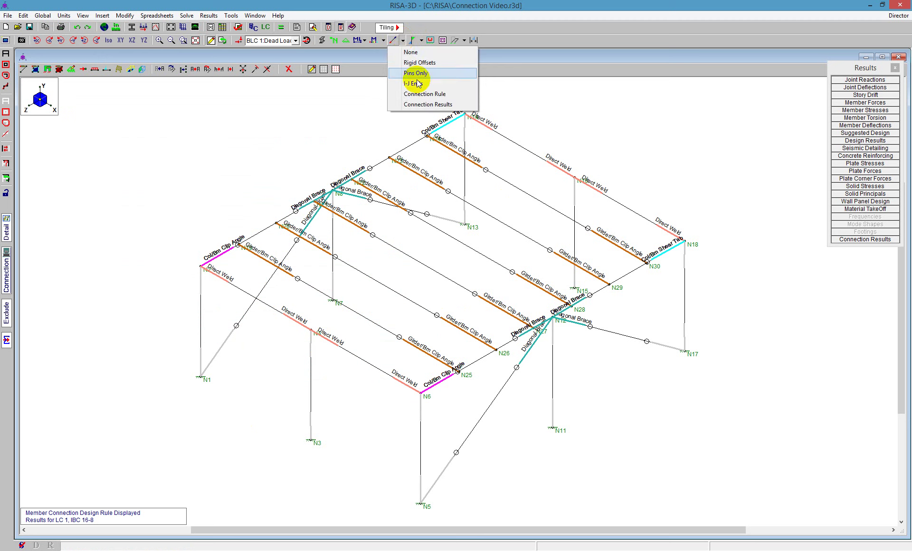
click(424, 105)
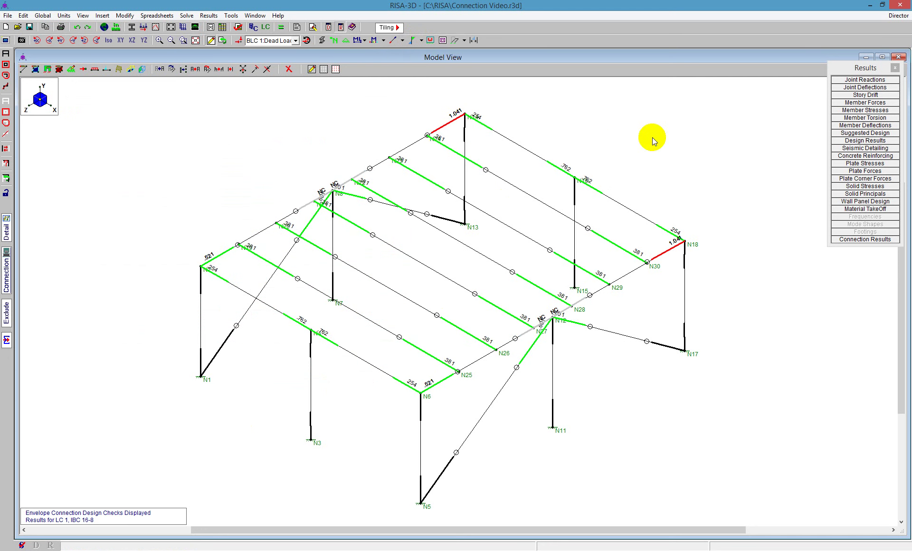
click(894, 68)
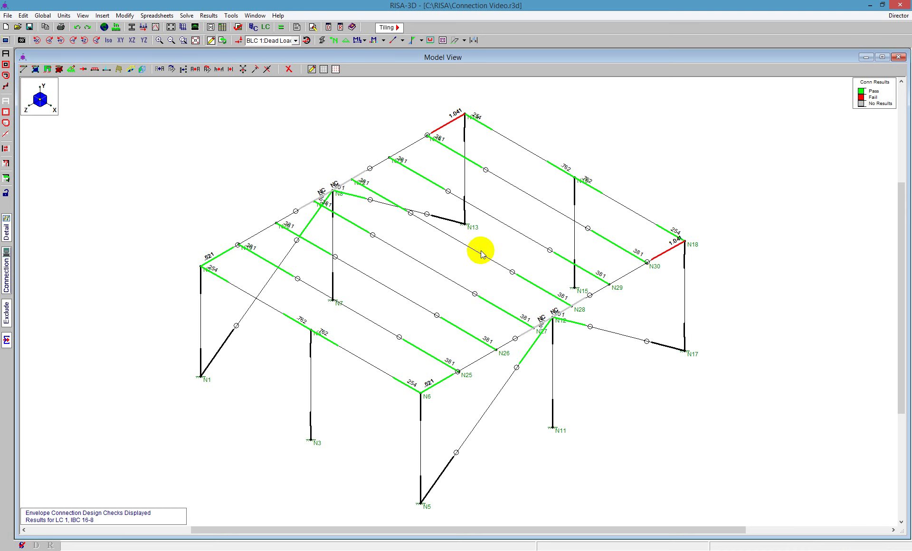
Step: Switch to RISAConnection and open shear-tab connection M15A I - M11 in 3D
click(899, 16)
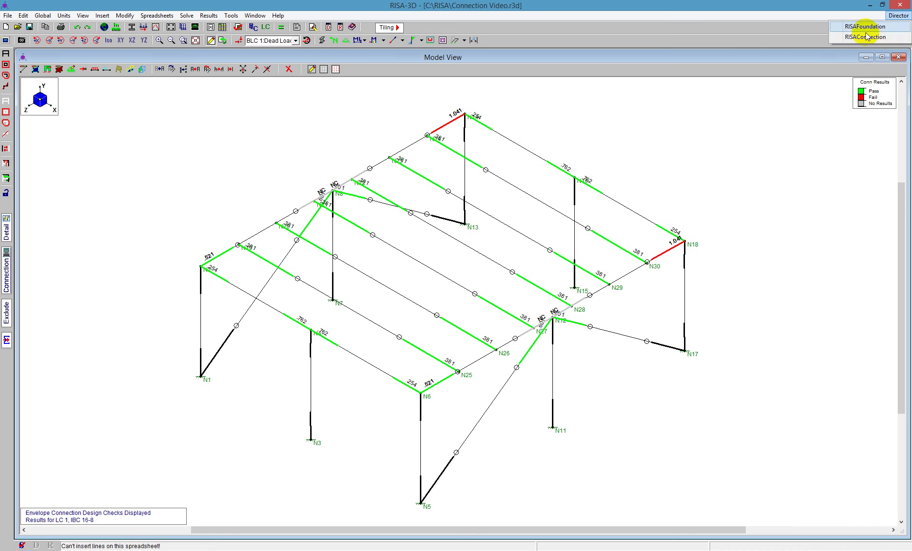
click(865, 37)
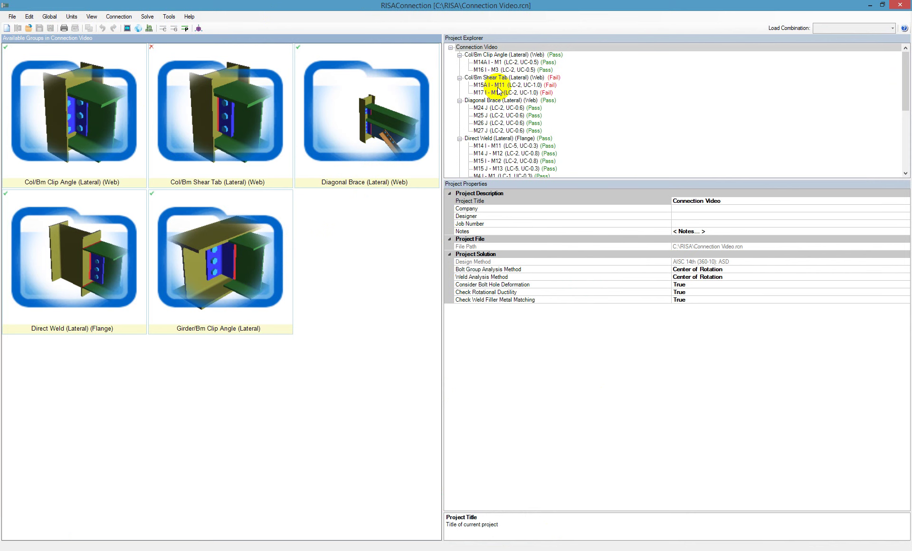
click(486, 79)
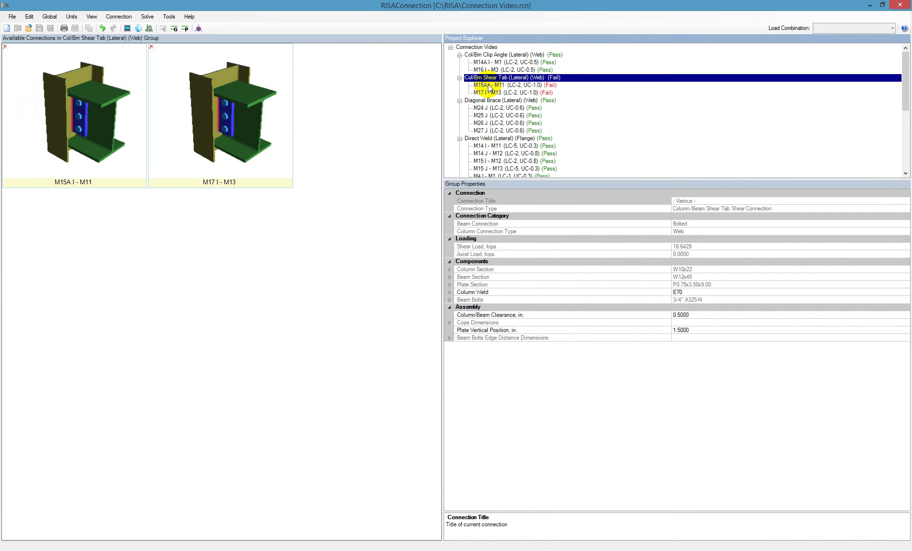
click(488, 86)
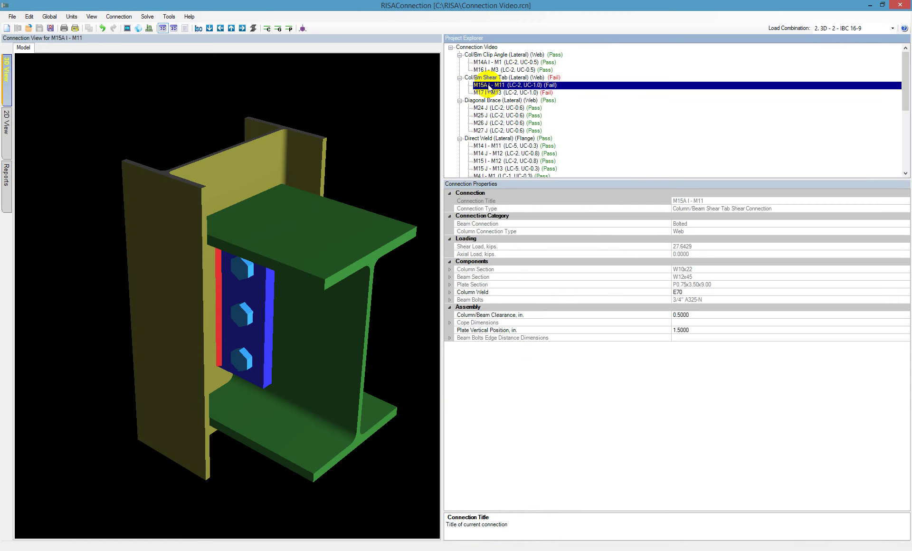
click(183, 70)
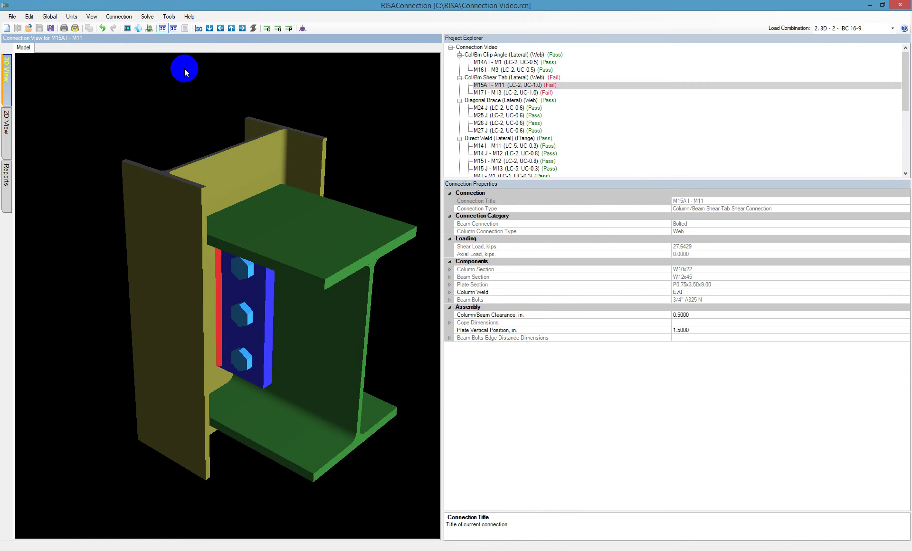
Step: Review M15A I - M11's report, with Bolt Shear at Beam failing at 1.04, then show its 2D view
click(8, 199)
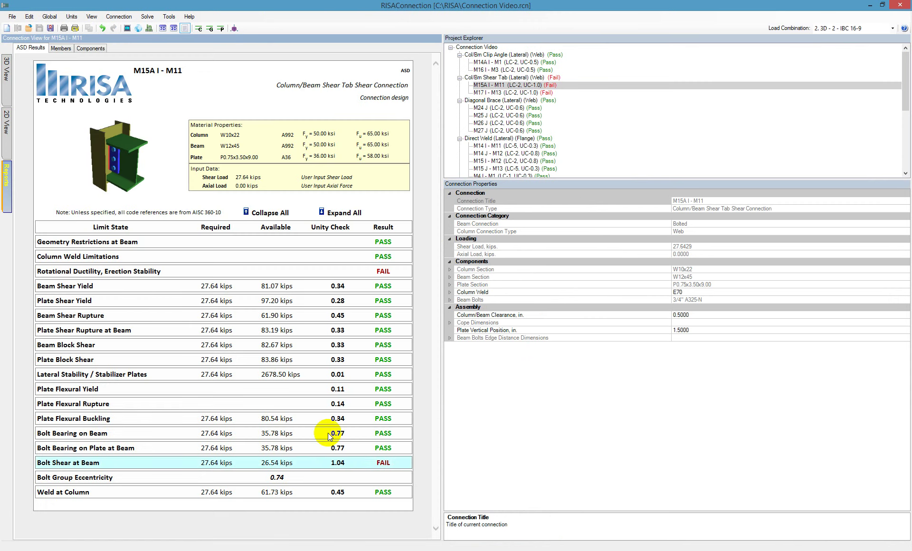
click(246, 464)
scroll(248, 465, down, 1)
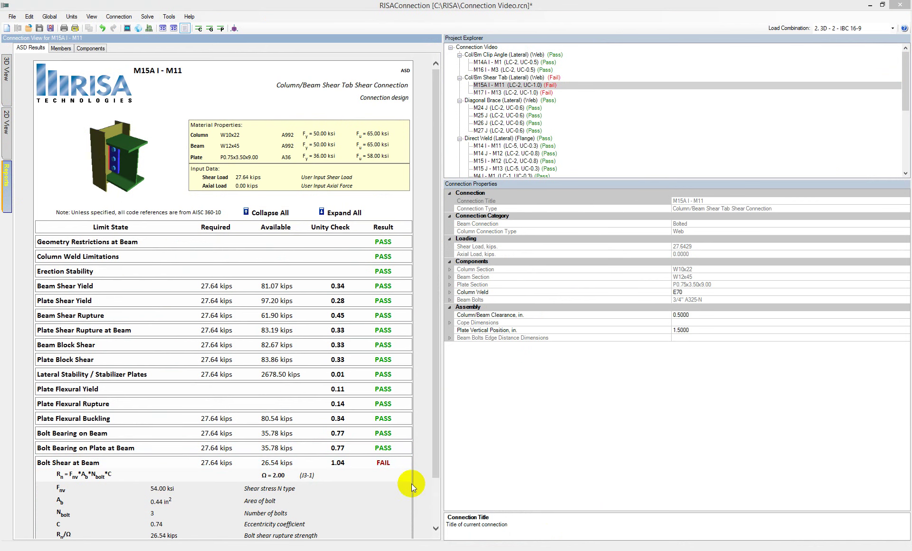
scroll(425, 380, down, 3)
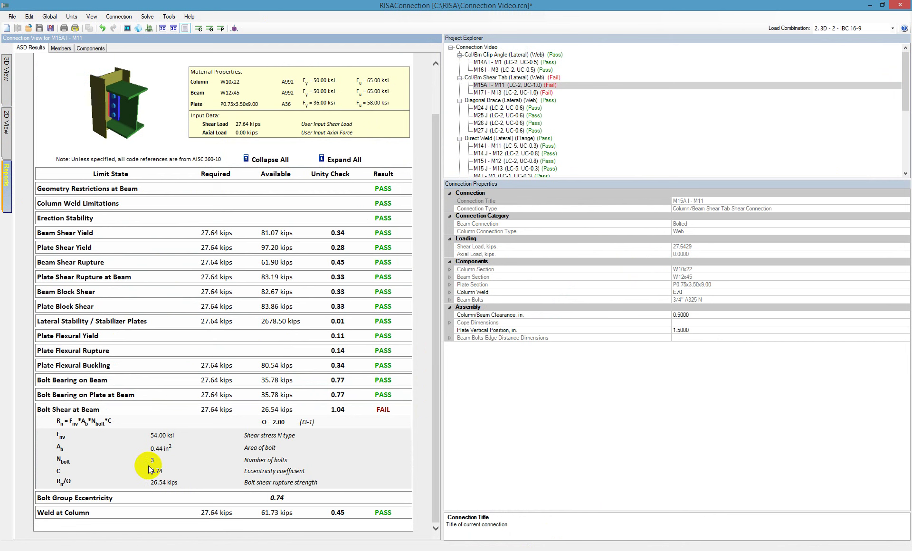
click(7, 124)
Step: Highlight the beam, shear plate and bolts in the 2D drawing, then show the Col/Bm Shear Tab group
click(239, 298)
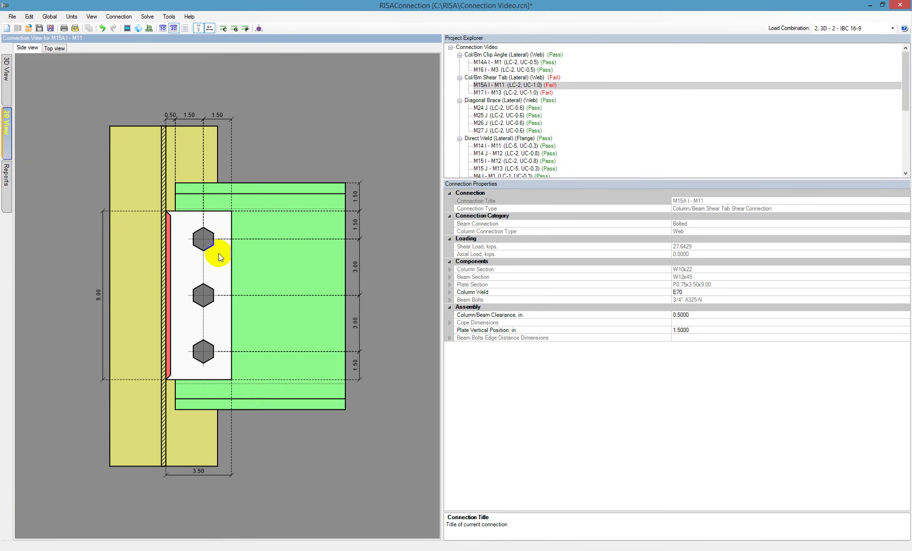
click(212, 329)
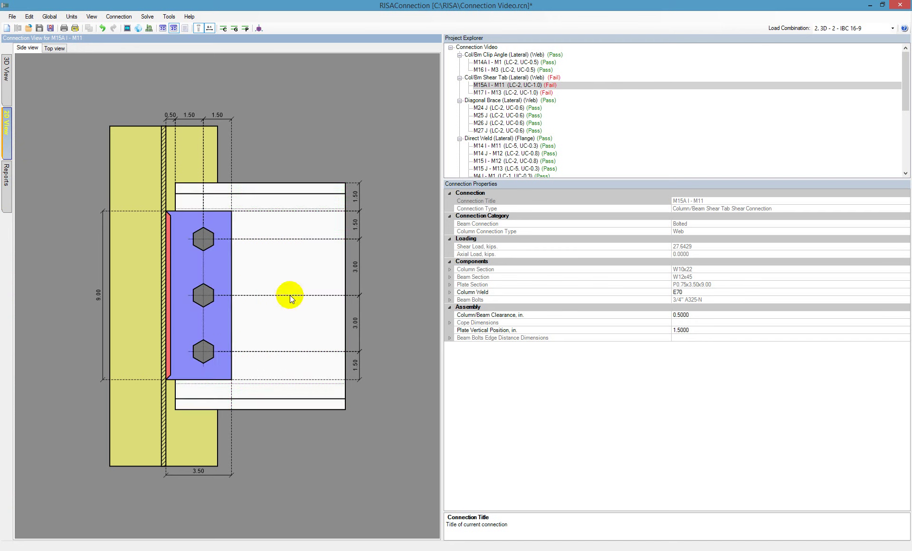
click(260, 316)
click(195, 300)
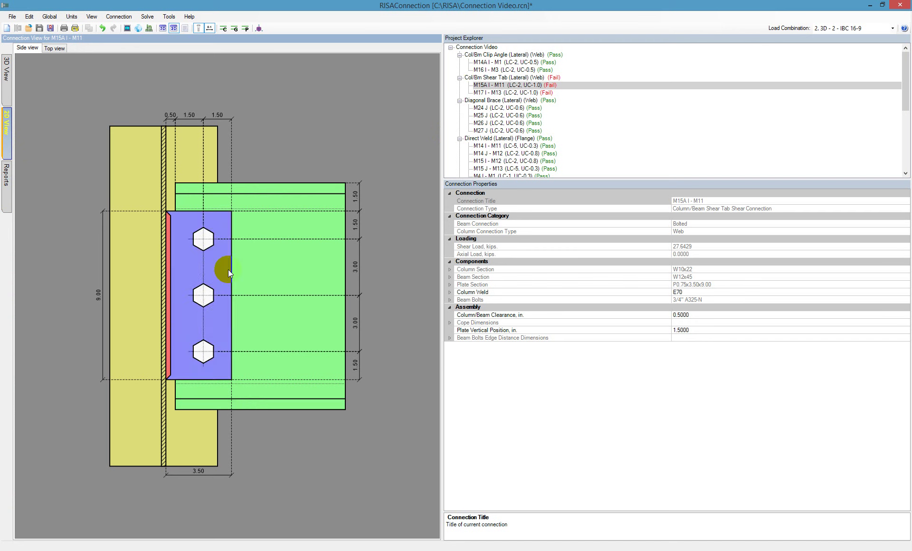
click(479, 78)
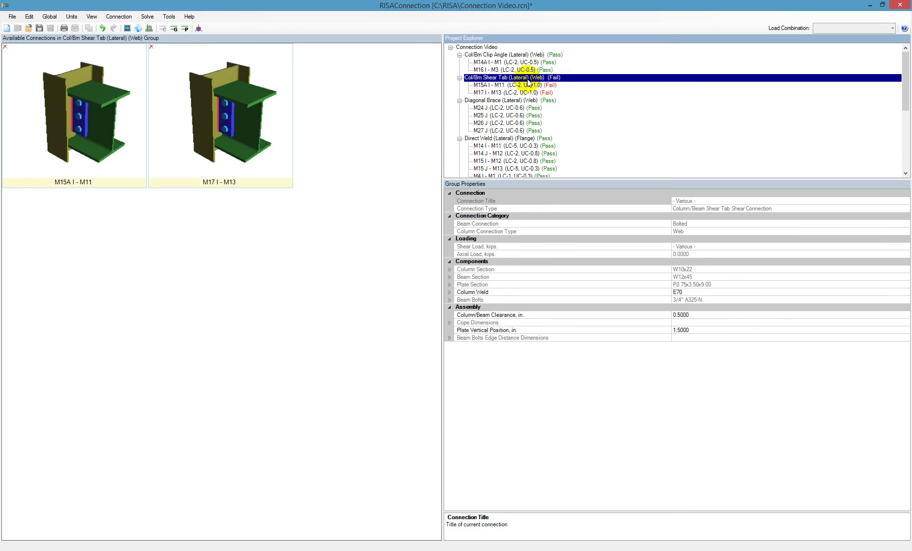
Step: Set the shear-tab group's beam bolt diameter to 7/8" and re-solve the group so both connections pass
click(450, 300)
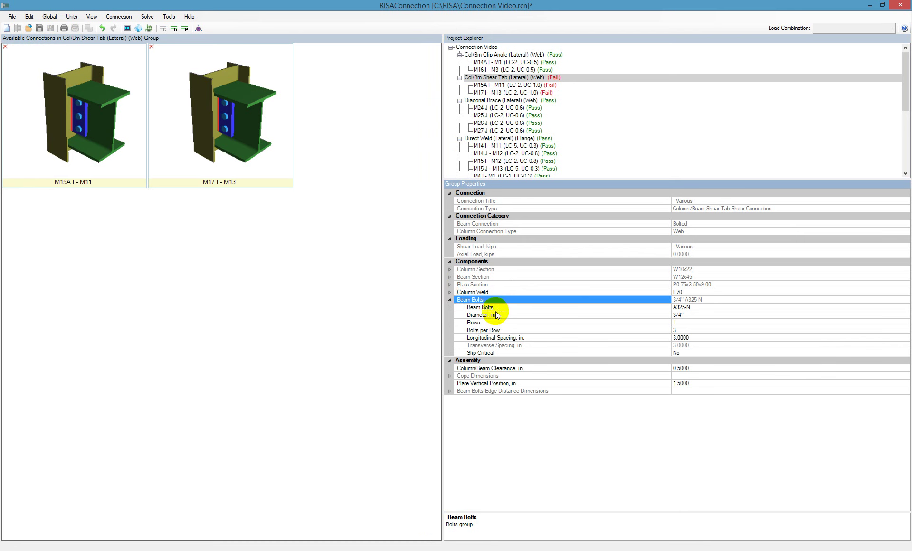
click(724, 314)
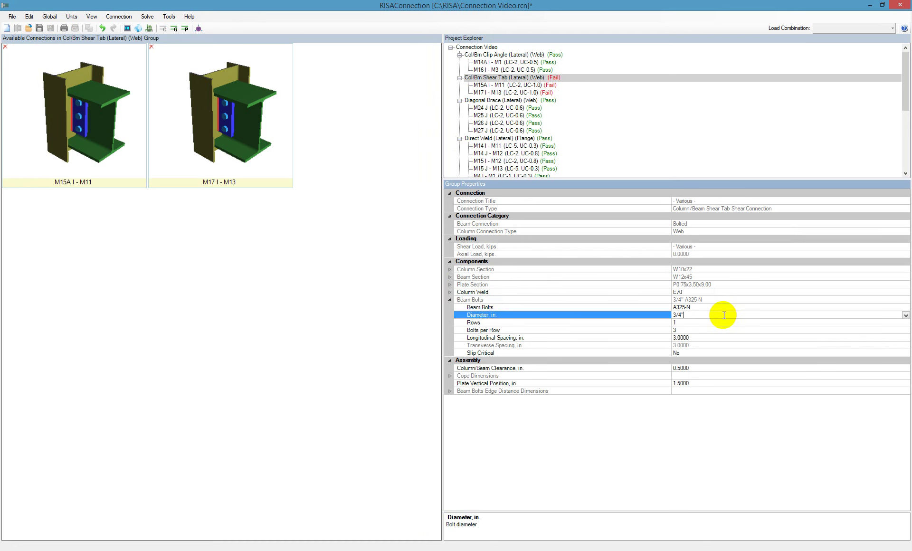
click(905, 315)
click(679, 341)
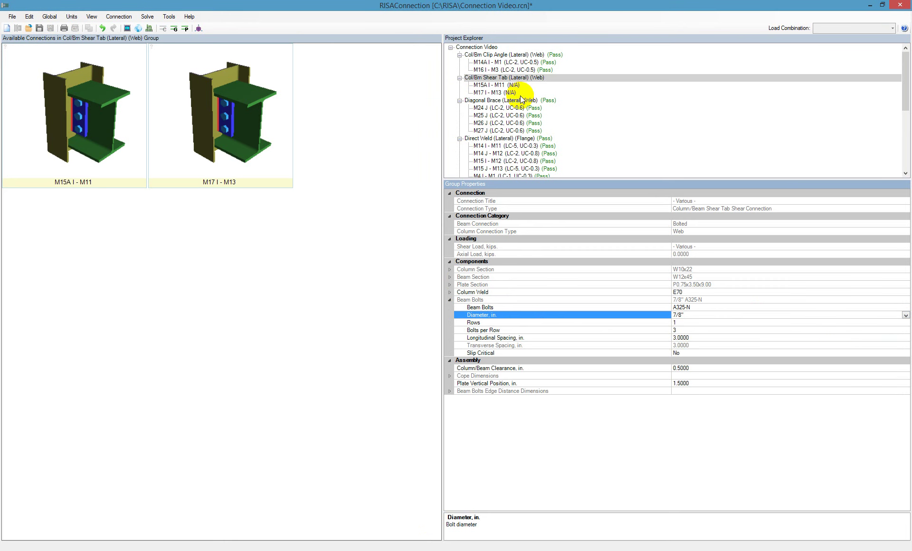
click(80, 122)
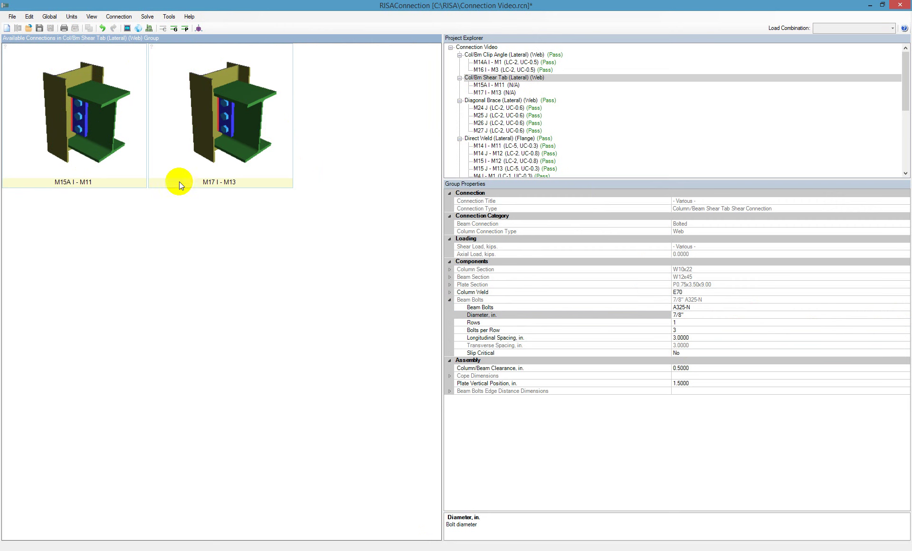
click(174, 29)
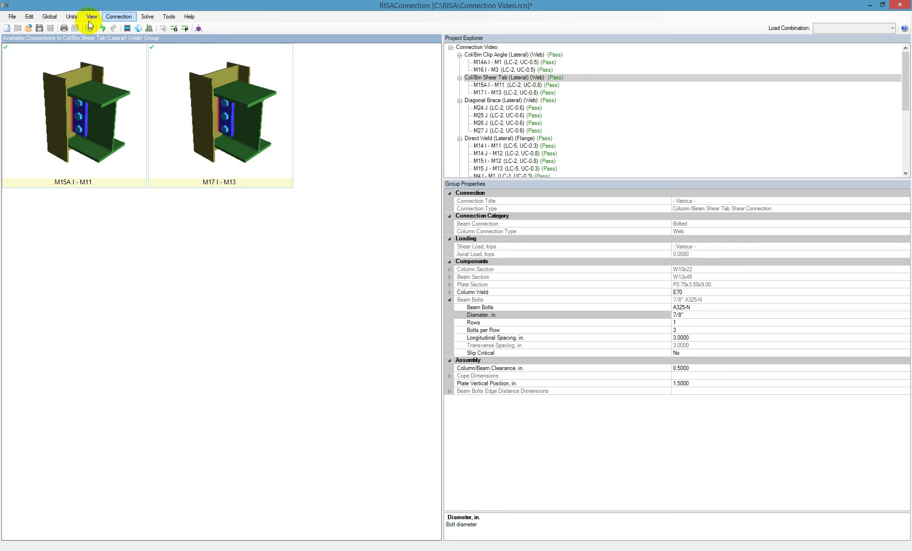
Step: Save the connection file and export the updated results to RISA-3D, replacing the old results
click(40, 30)
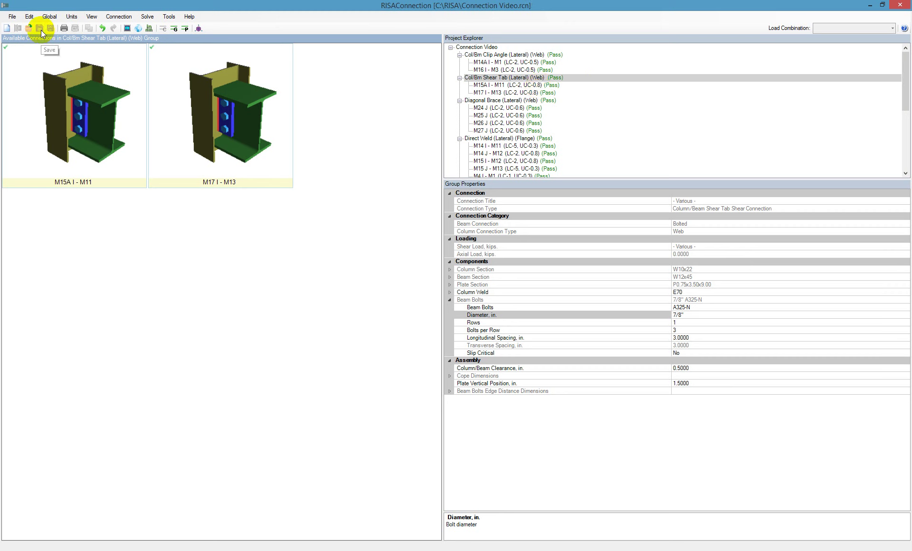
click(12, 18)
mouse_move(24, 81)
click(116, 84)
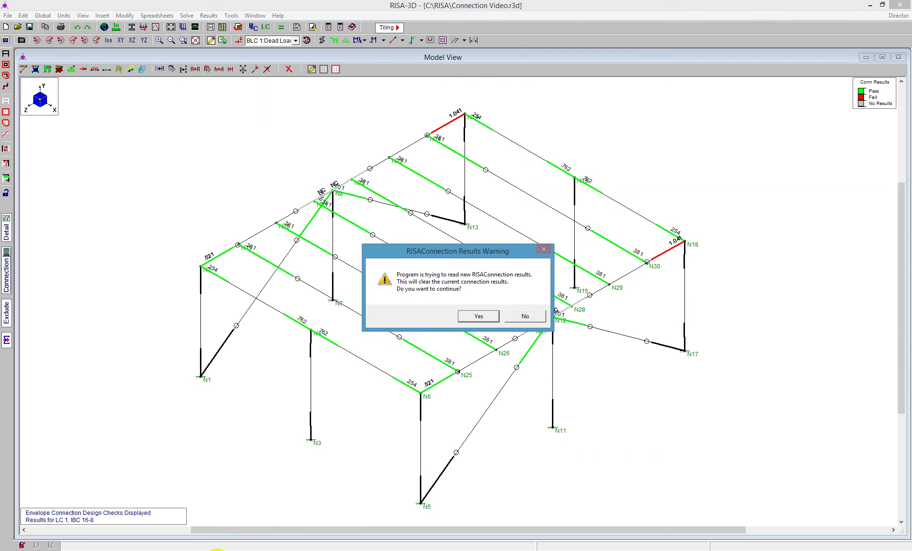
click(485, 317)
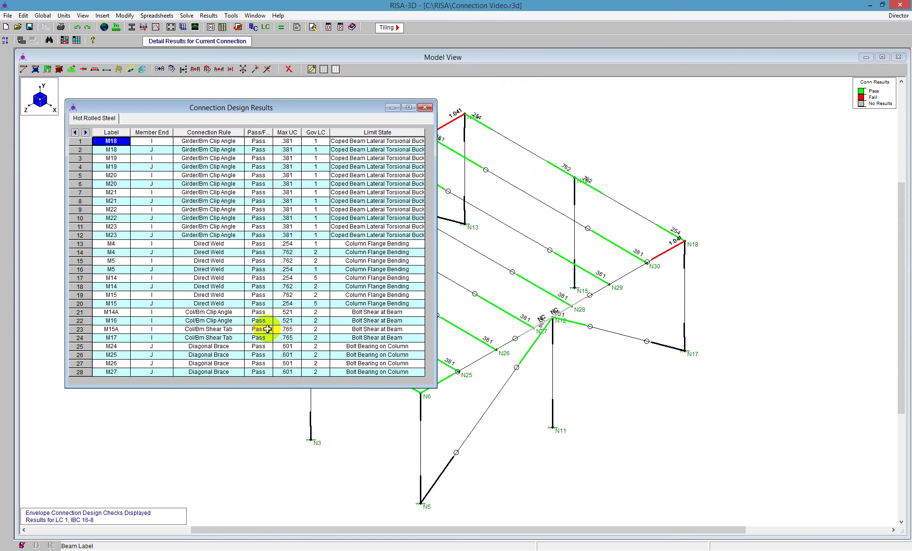
Step: In the RISA-3D model view, colour the frame members by connection rule
click(667, 171)
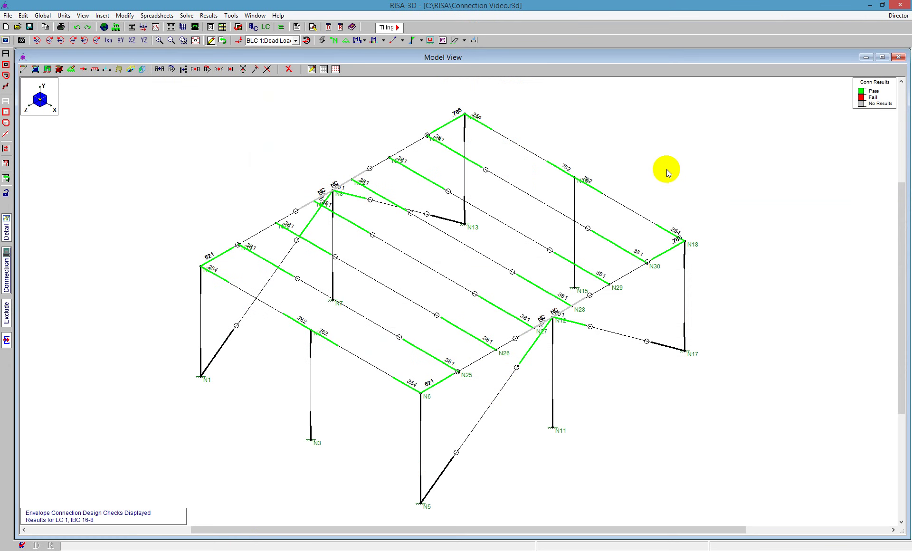
click(402, 40)
click(425, 105)
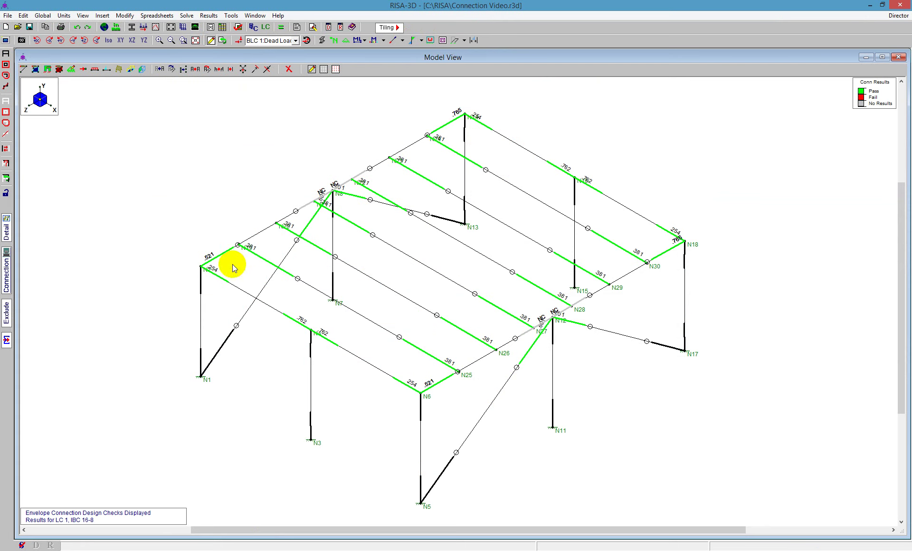
click(402, 40)
click(412, 96)
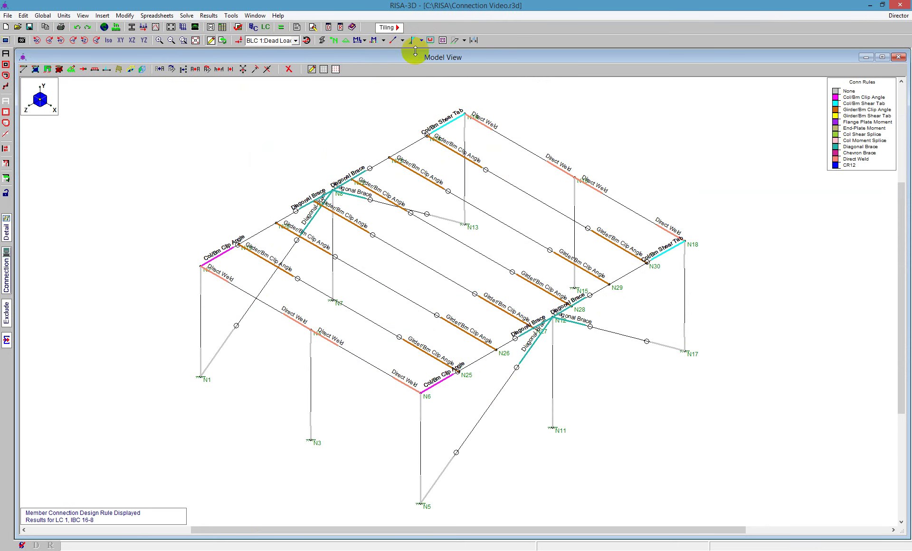
Step: Show connection pass/fail results on the members and open the Connection Design Results table
click(402, 41)
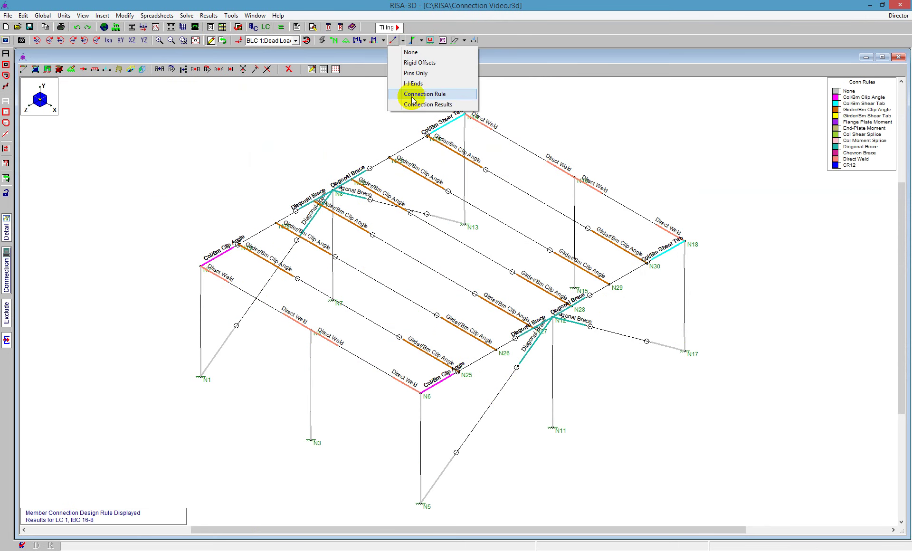
click(410, 103)
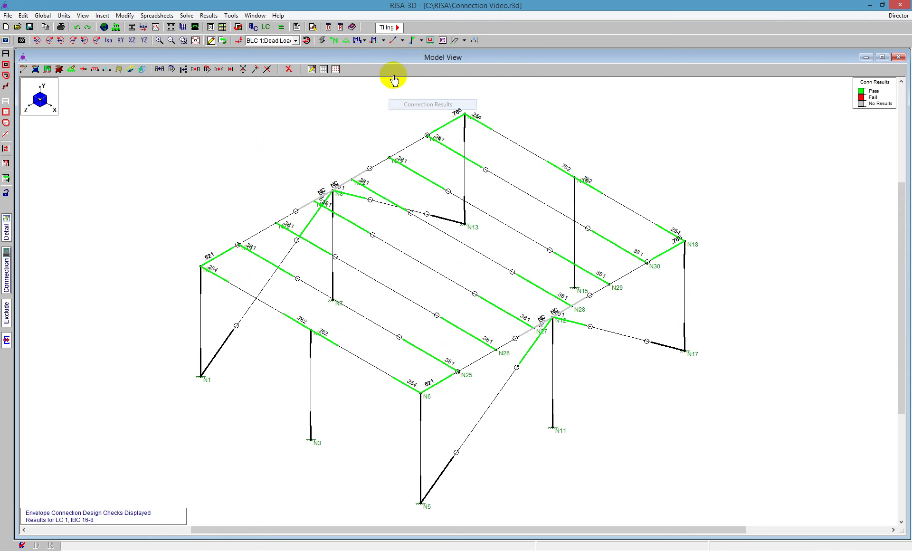
click(340, 28)
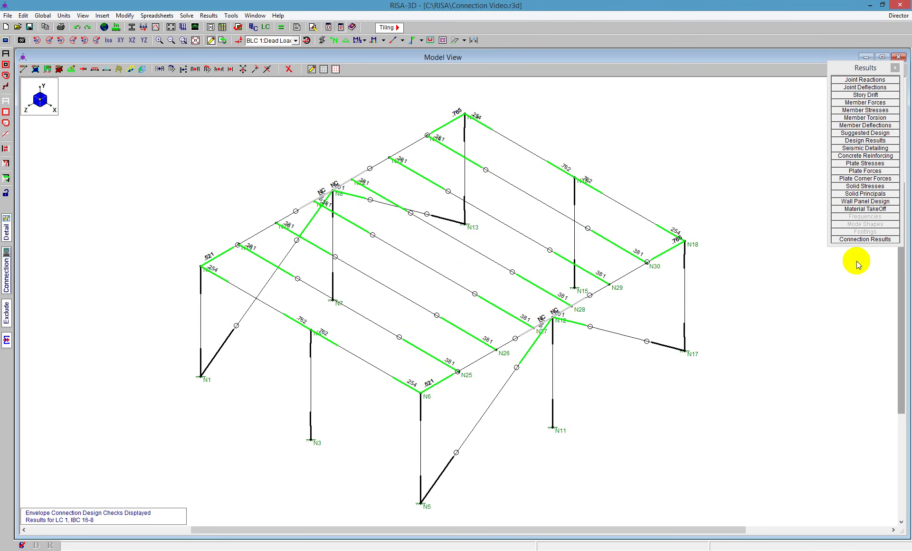
drag(865, 69, 858, 83)
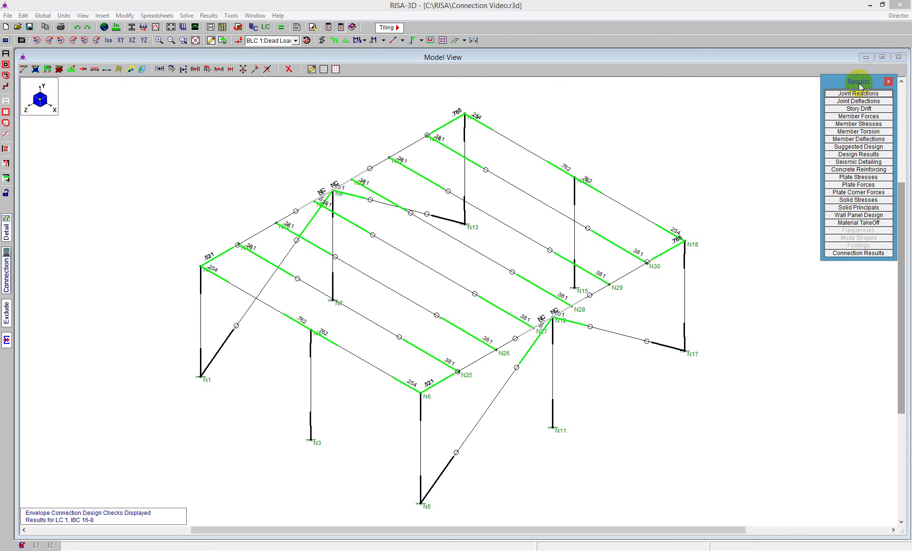
click(858, 253)
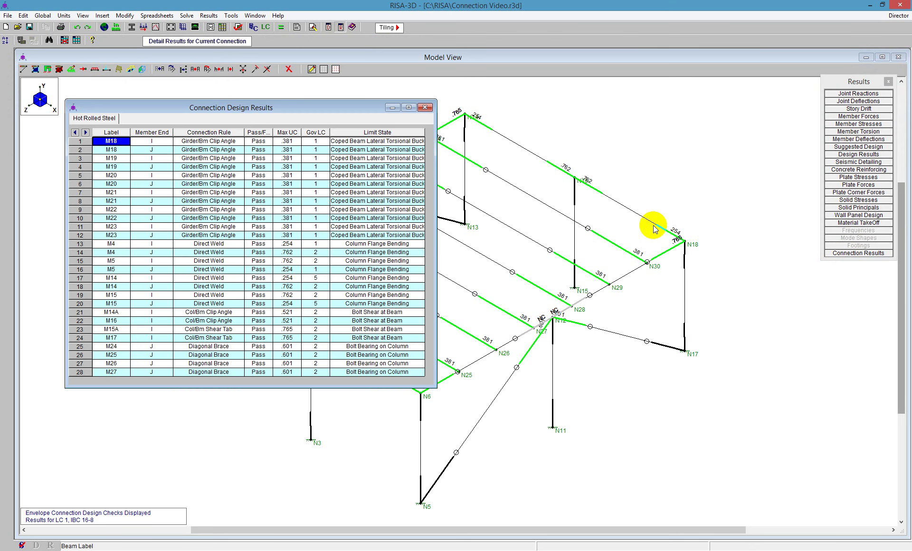
Step: Inspect rule entries such as M23 J and M18, then open M15 I - M12's detailed weld report
click(190, 166)
click(198, 210)
click(199, 234)
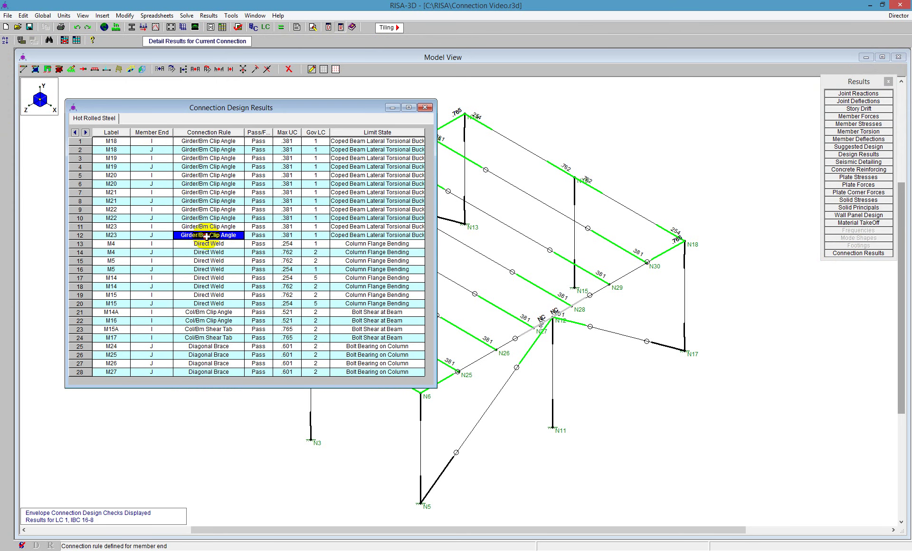
click(212, 147)
click(211, 142)
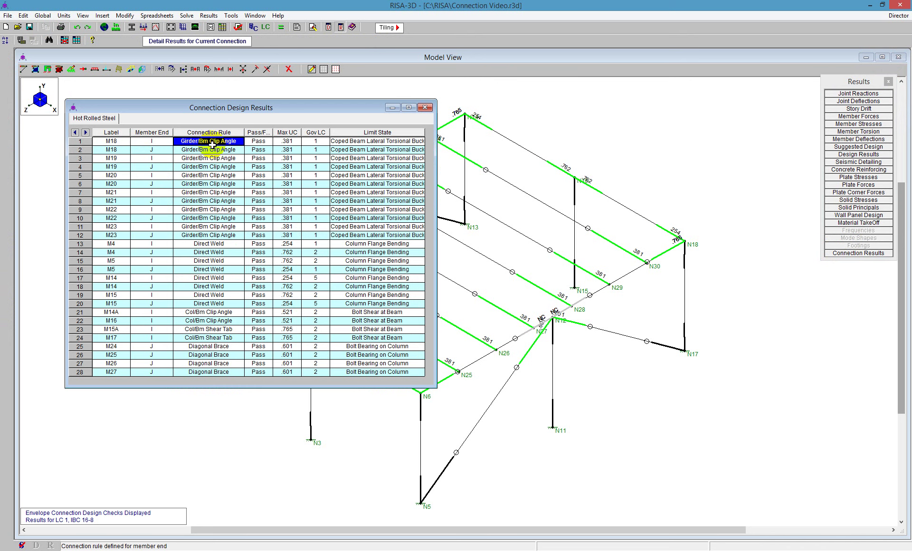
drag(104, 146, 372, 246)
click(366, 294)
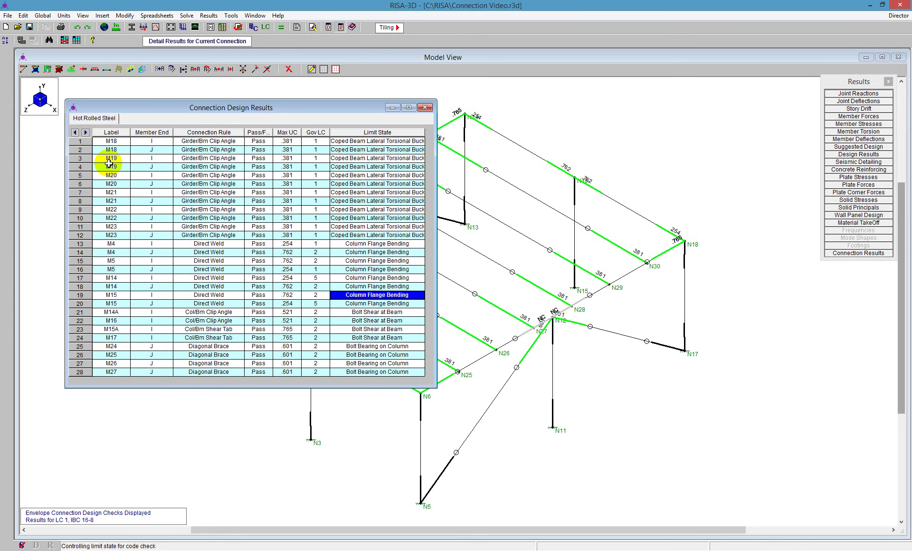
click(185, 42)
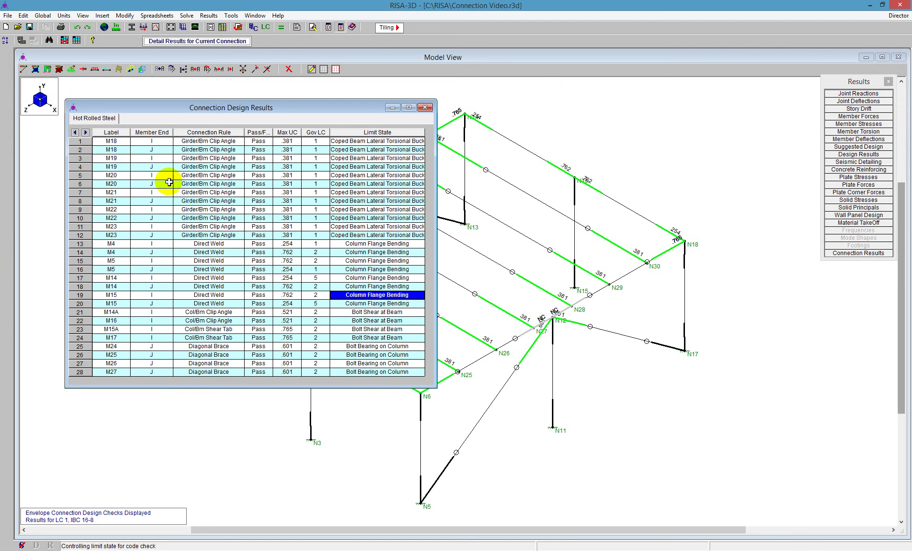